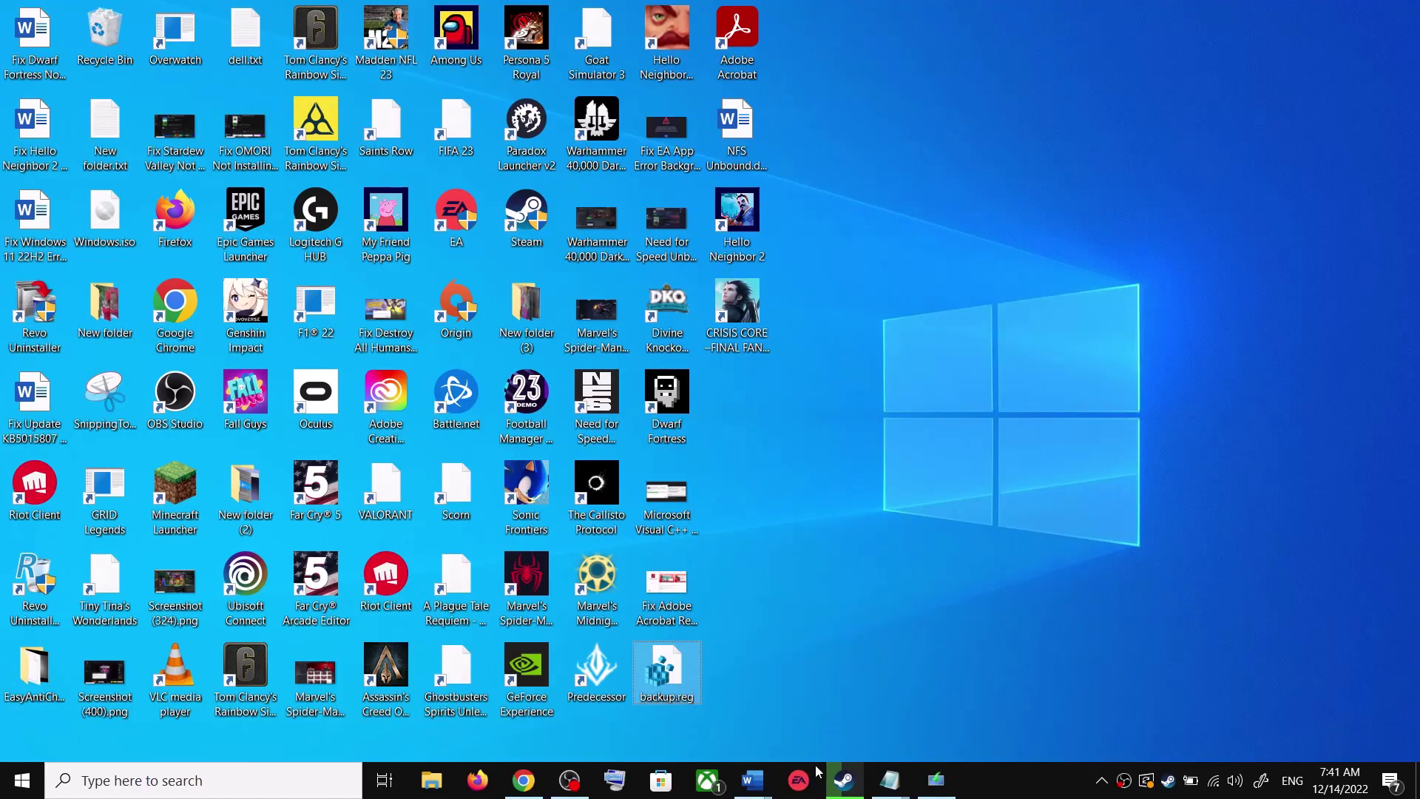
# - Bring up the Word guide at Step 1, and run the Windows Update troubleshooter from the additional troubleshooters in Windows Settings
pyautogui.moveTo(751, 779)
pyautogui.click(851, 702)
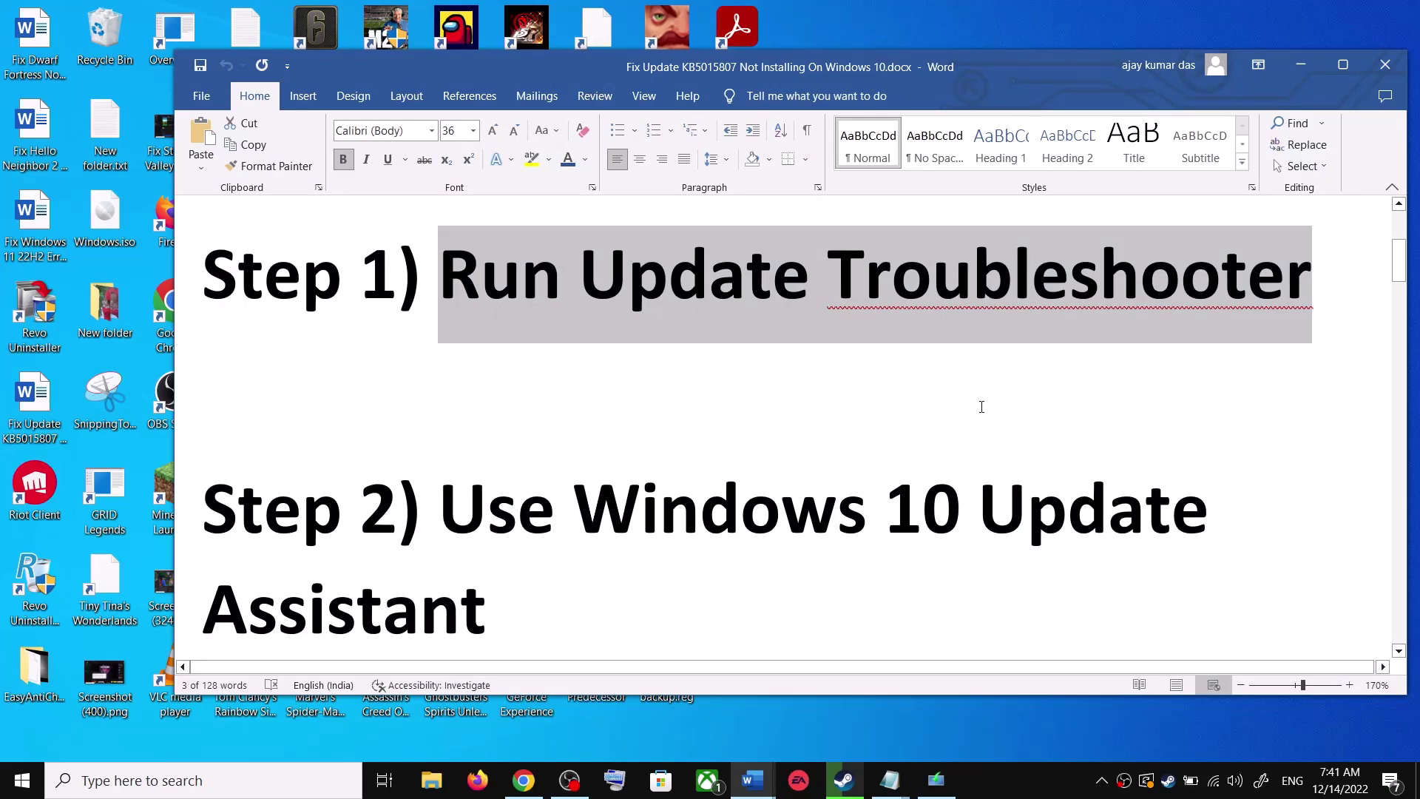
pyautogui.press('super+i')
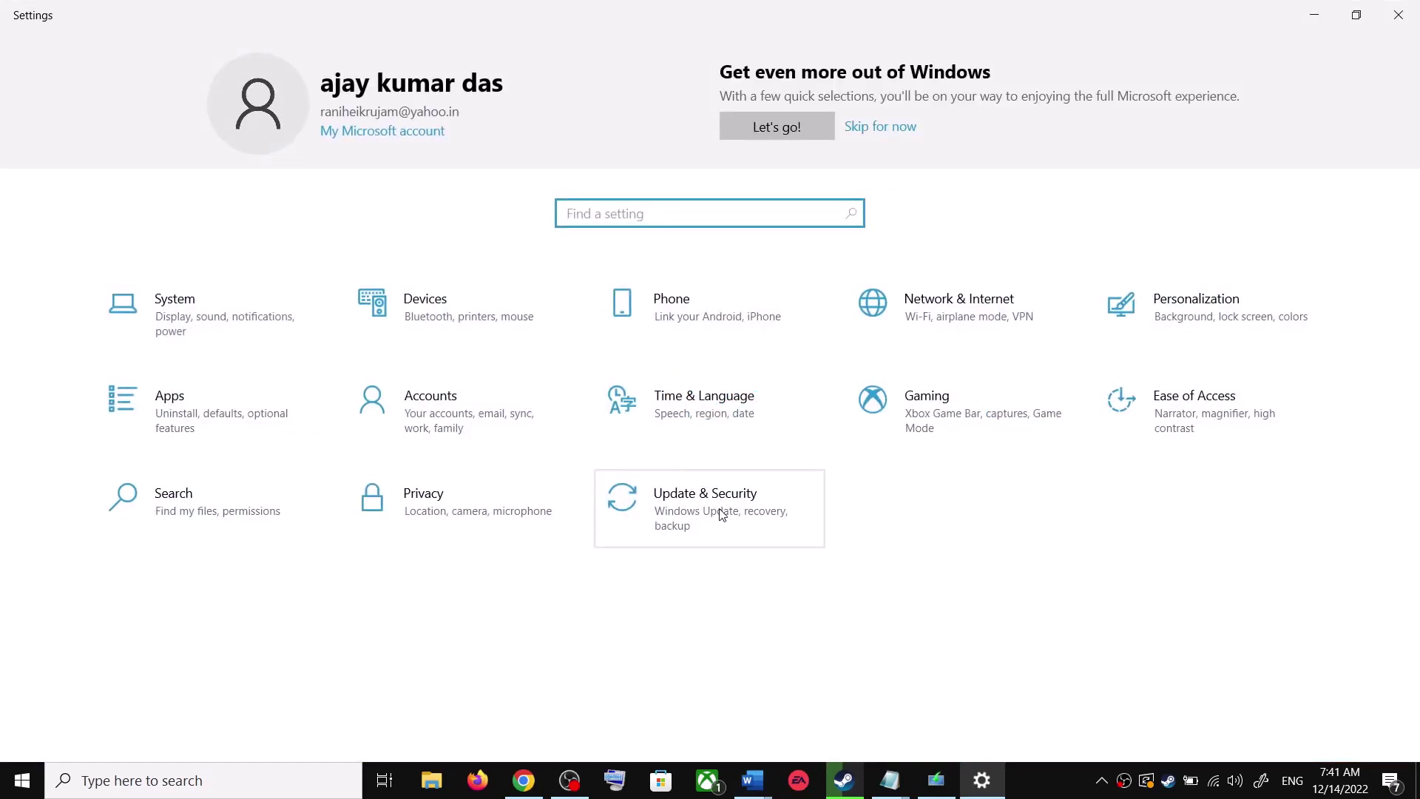
pyautogui.click(721, 514)
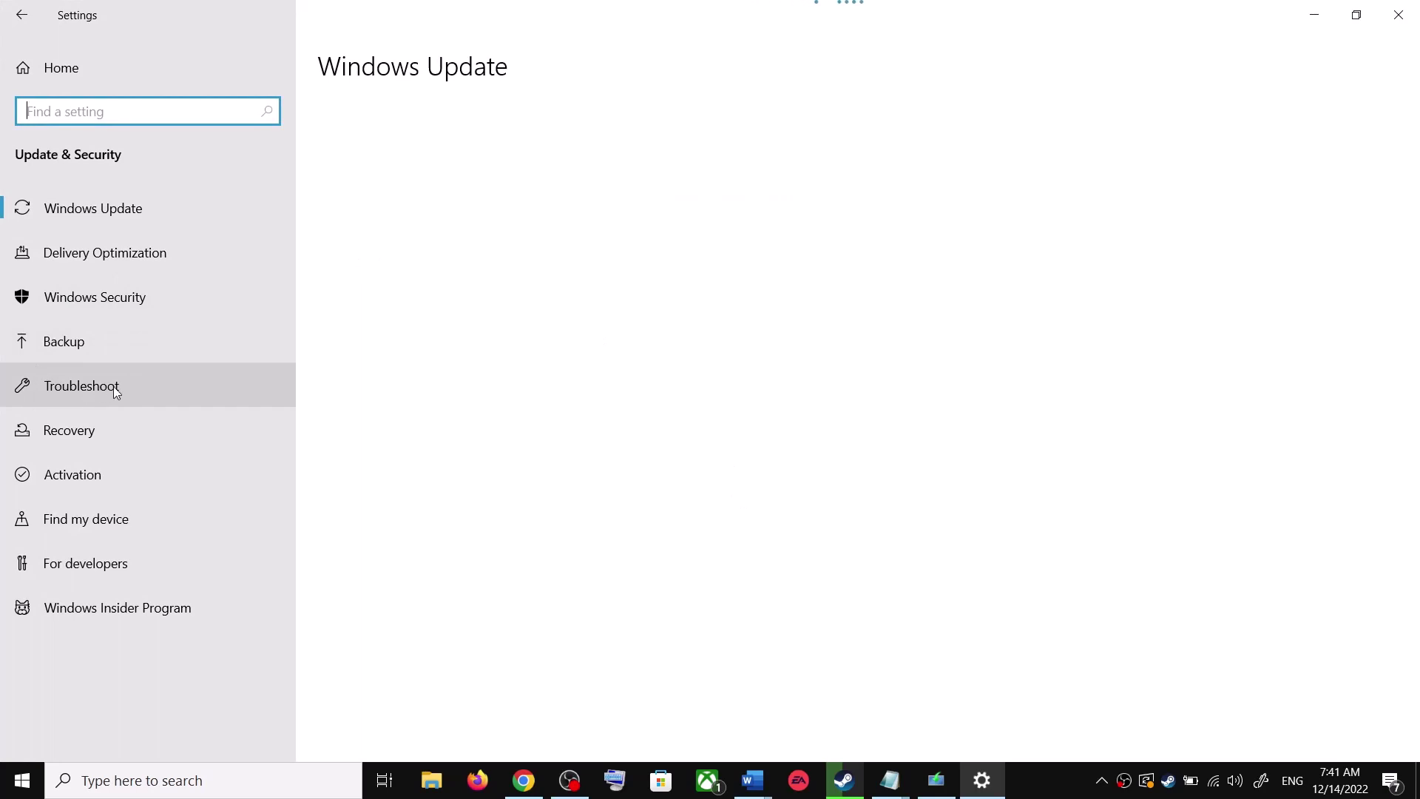
pyautogui.click(116, 392)
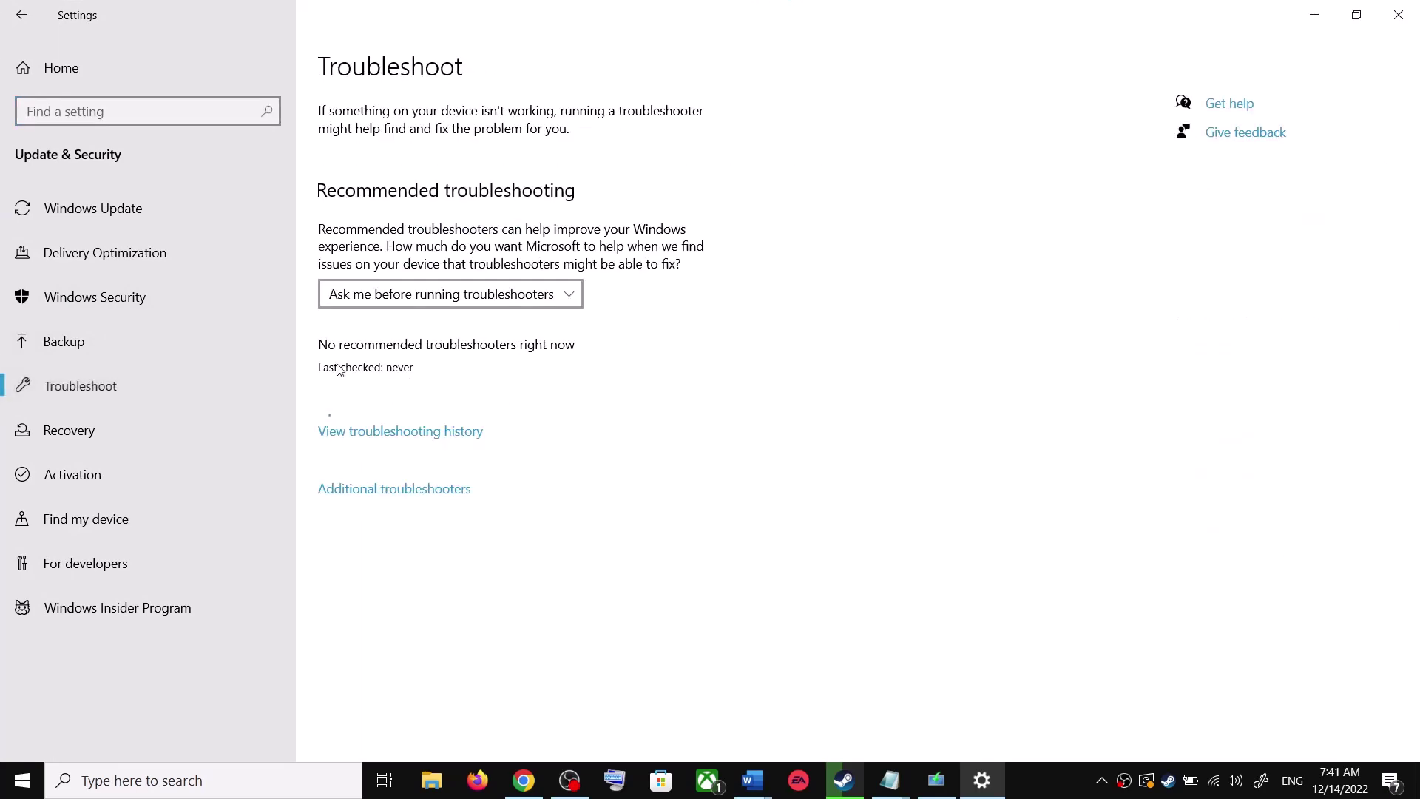
pyautogui.click(416, 492)
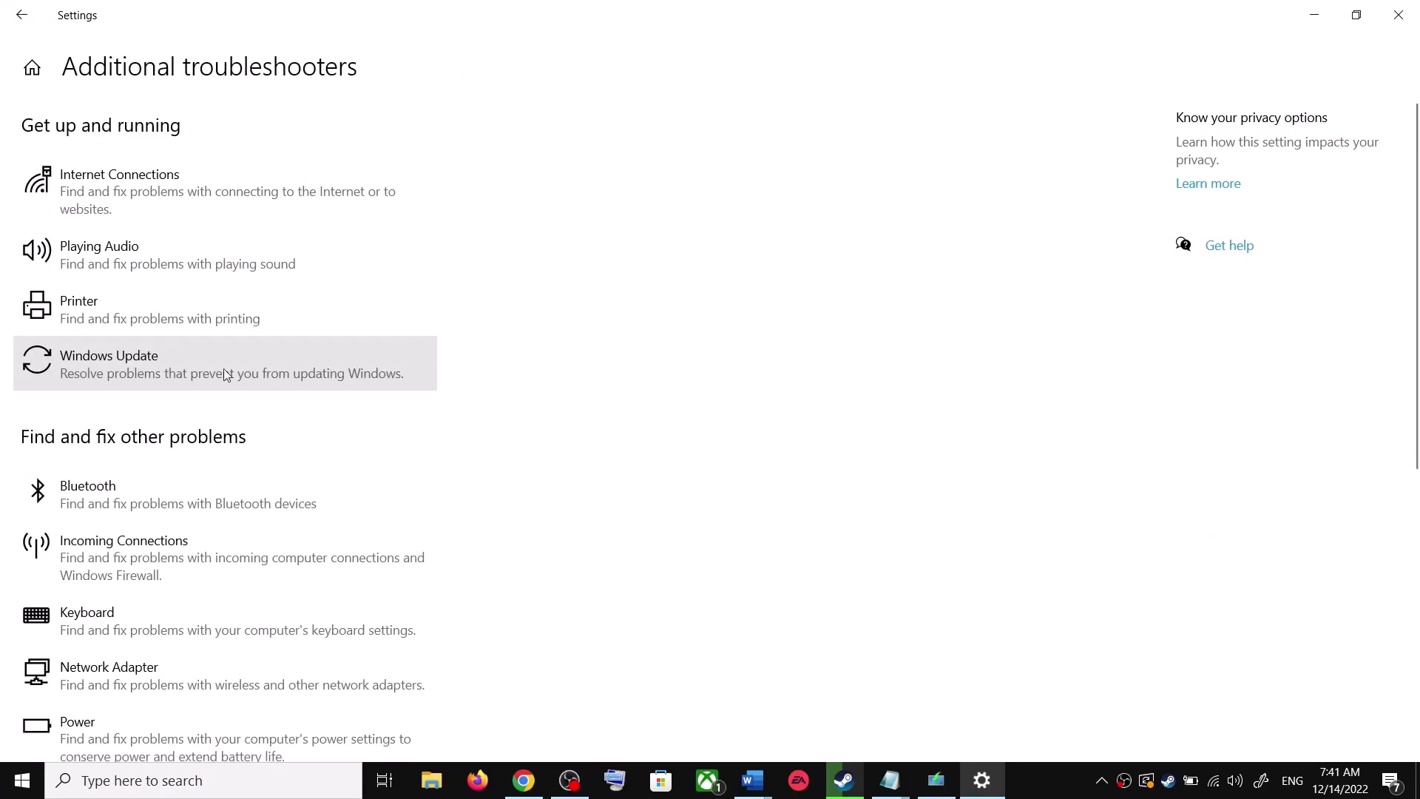
pyautogui.click(222, 373)
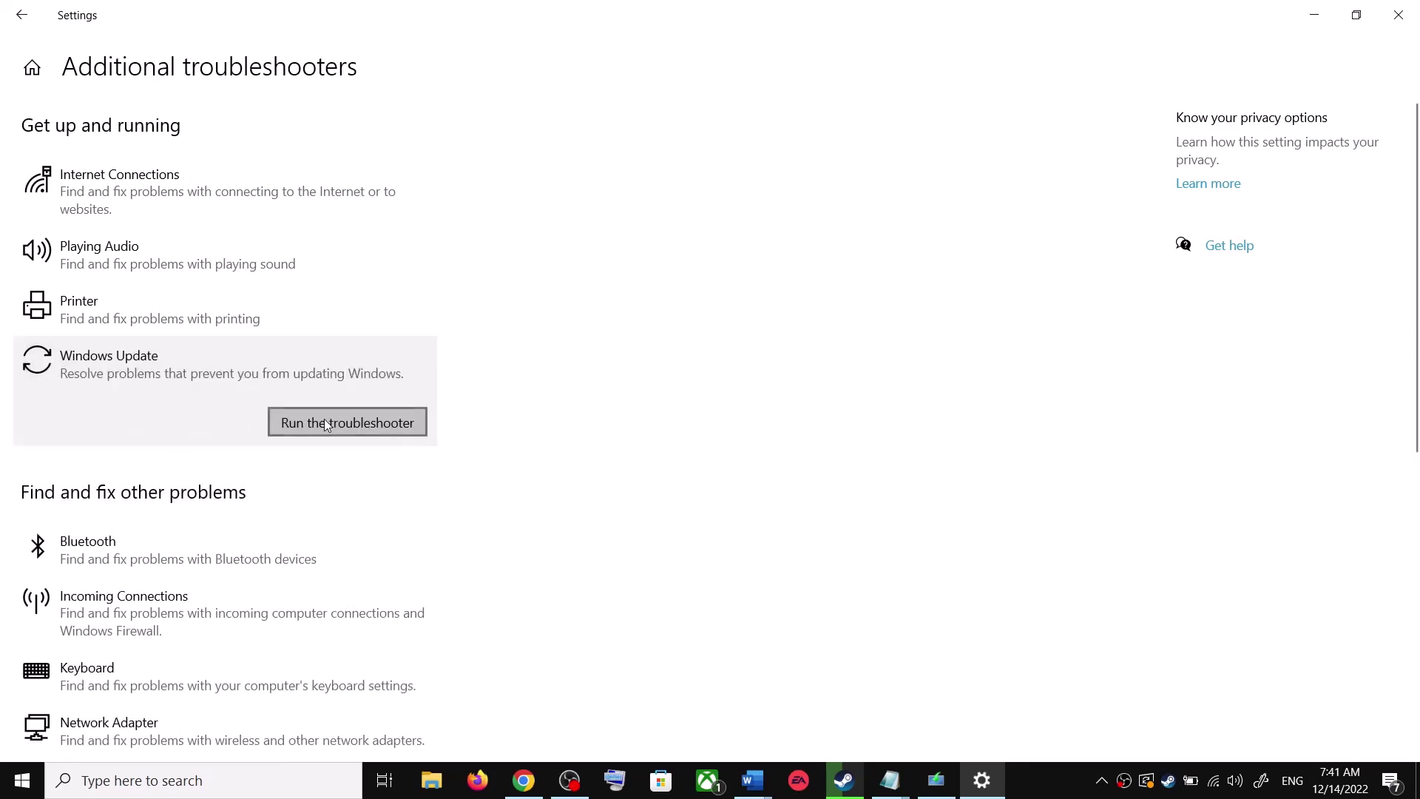
pyautogui.click(324, 419)
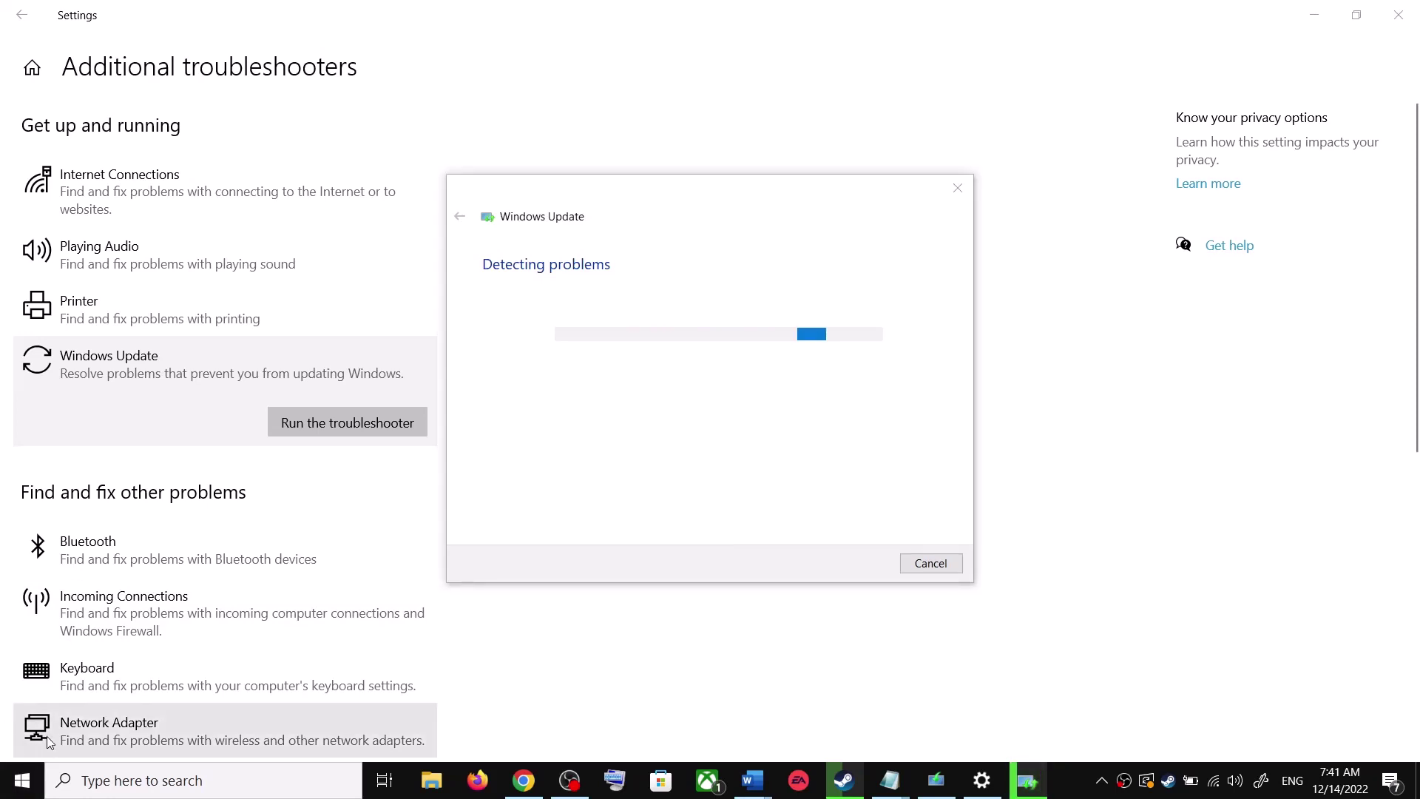
pyautogui.click(21, 780)
pyautogui.click(22, 741)
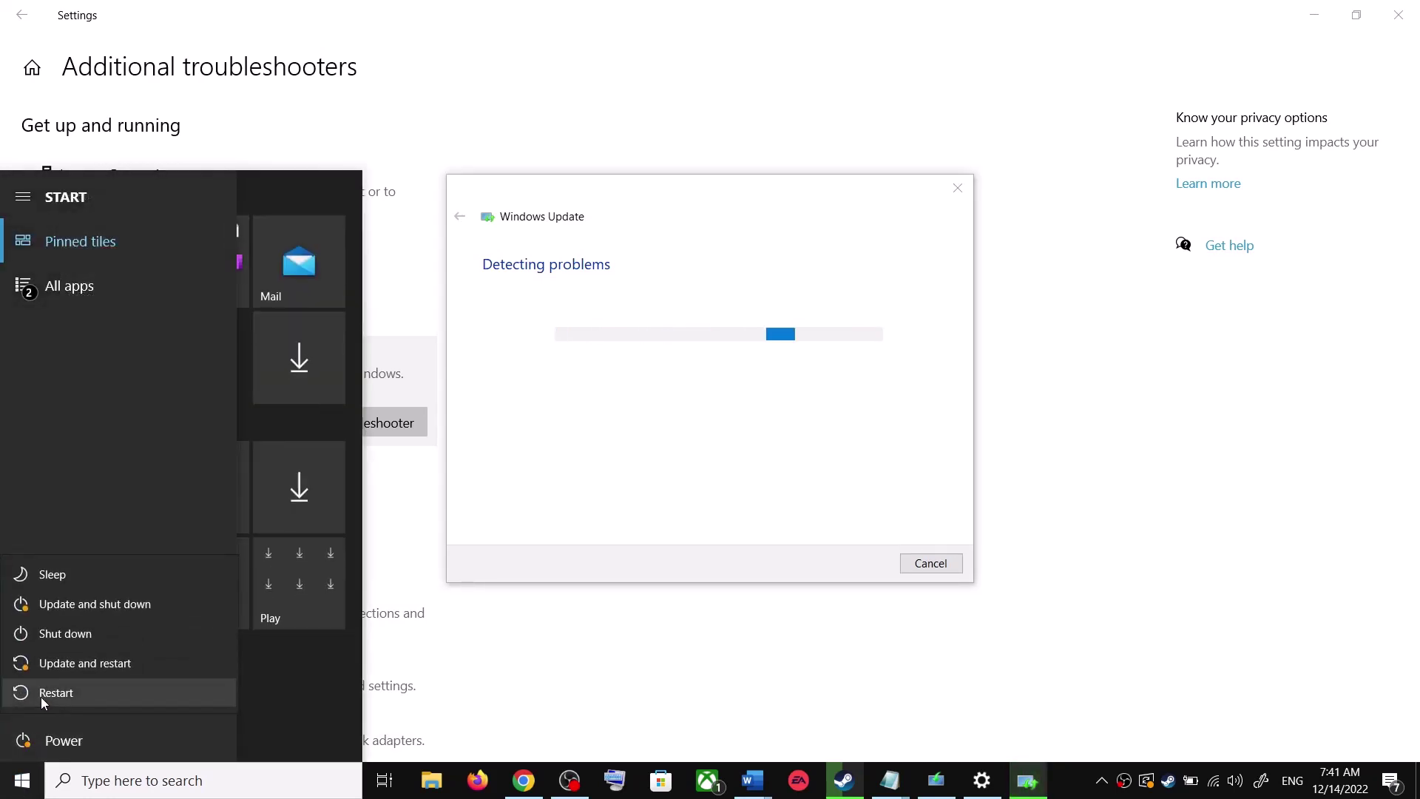
pyautogui.click(1089, 317)
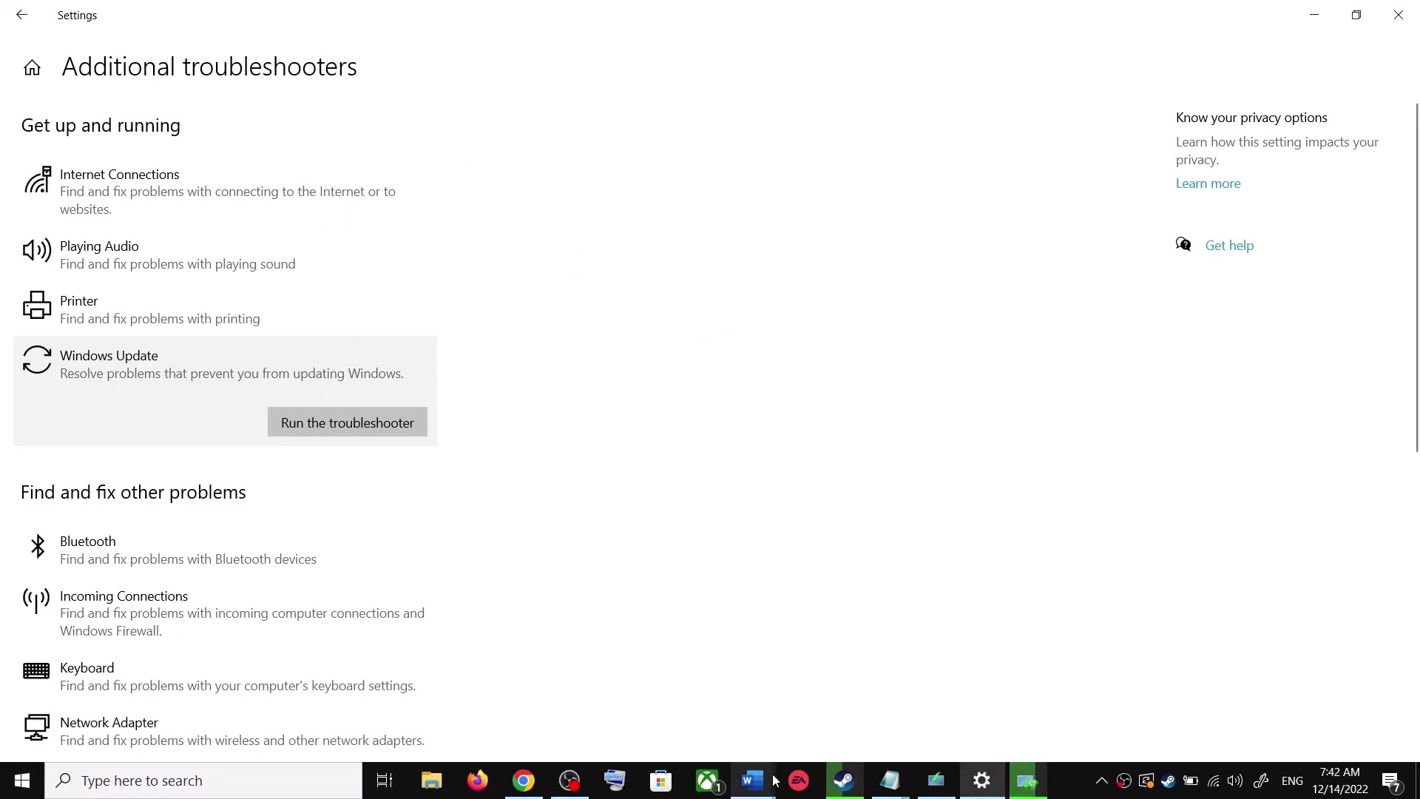
# - Return to the Word guide, highlight the Step 2 heading text "Use Windows 10 Update Assistant", and select the Microsoft download link below it
pyautogui.moveTo(775, 781)
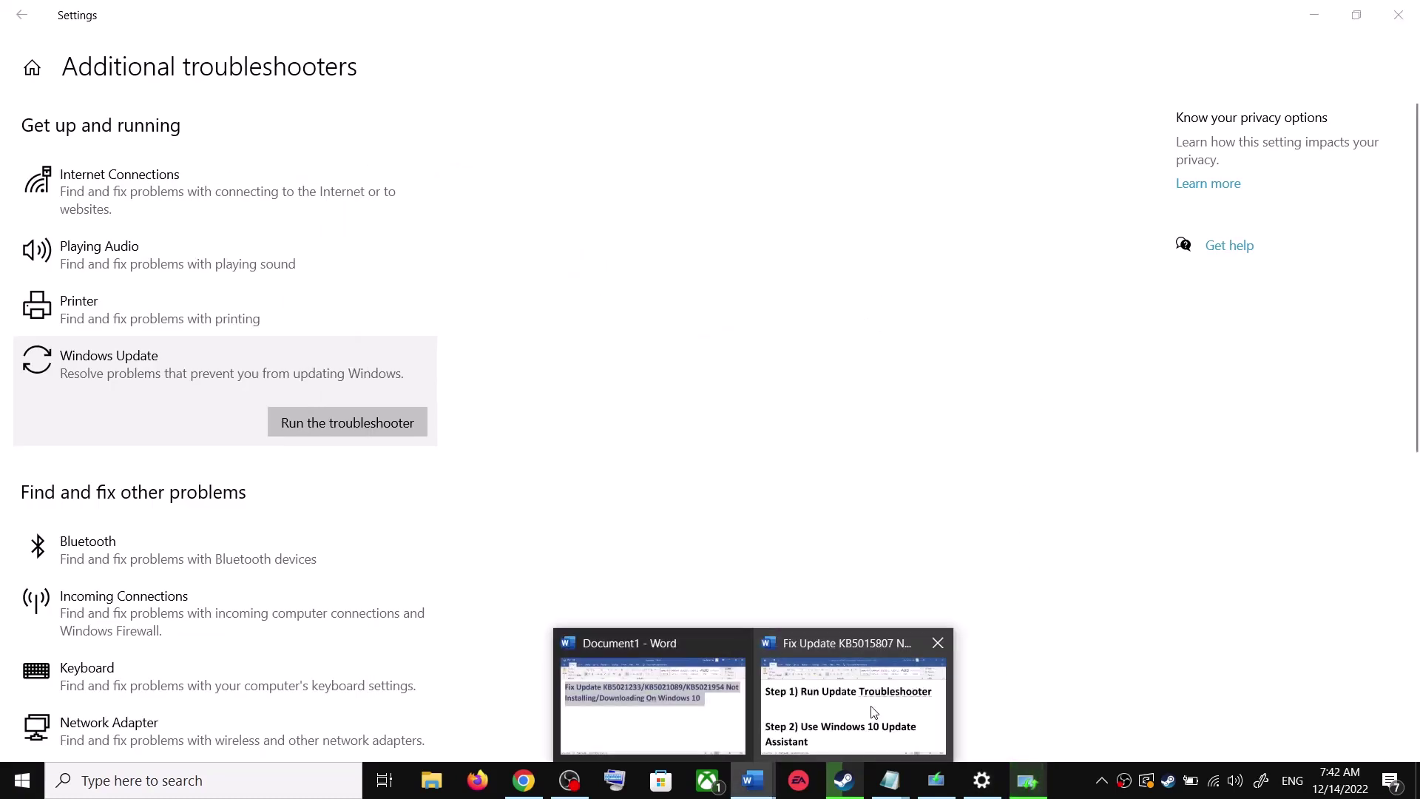
pyautogui.click(873, 712)
pyautogui.scroll(-1, 480, 515)
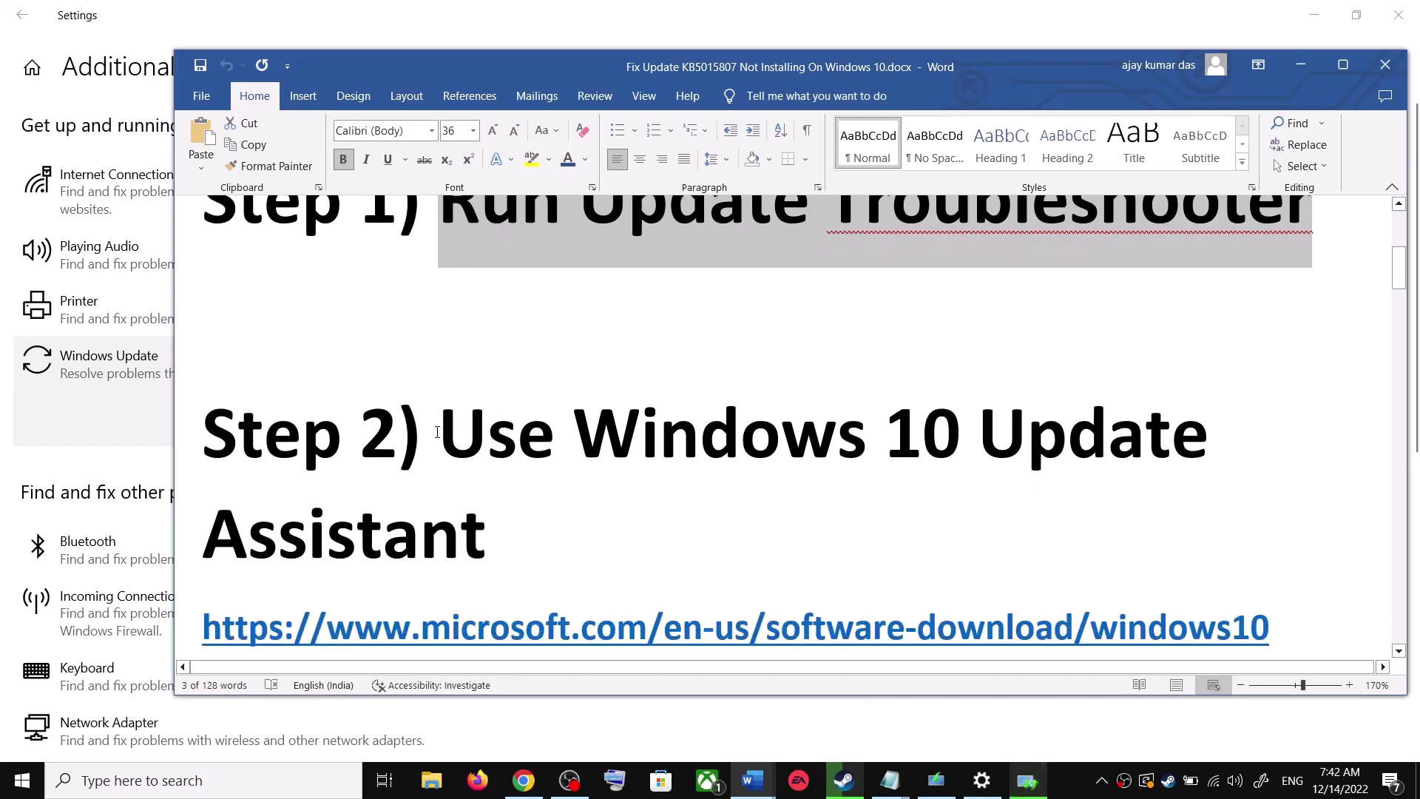
pyautogui.moveTo(442, 436); pyautogui.dragTo(517, 509)
pyautogui.scroll(-1, 600, 575)
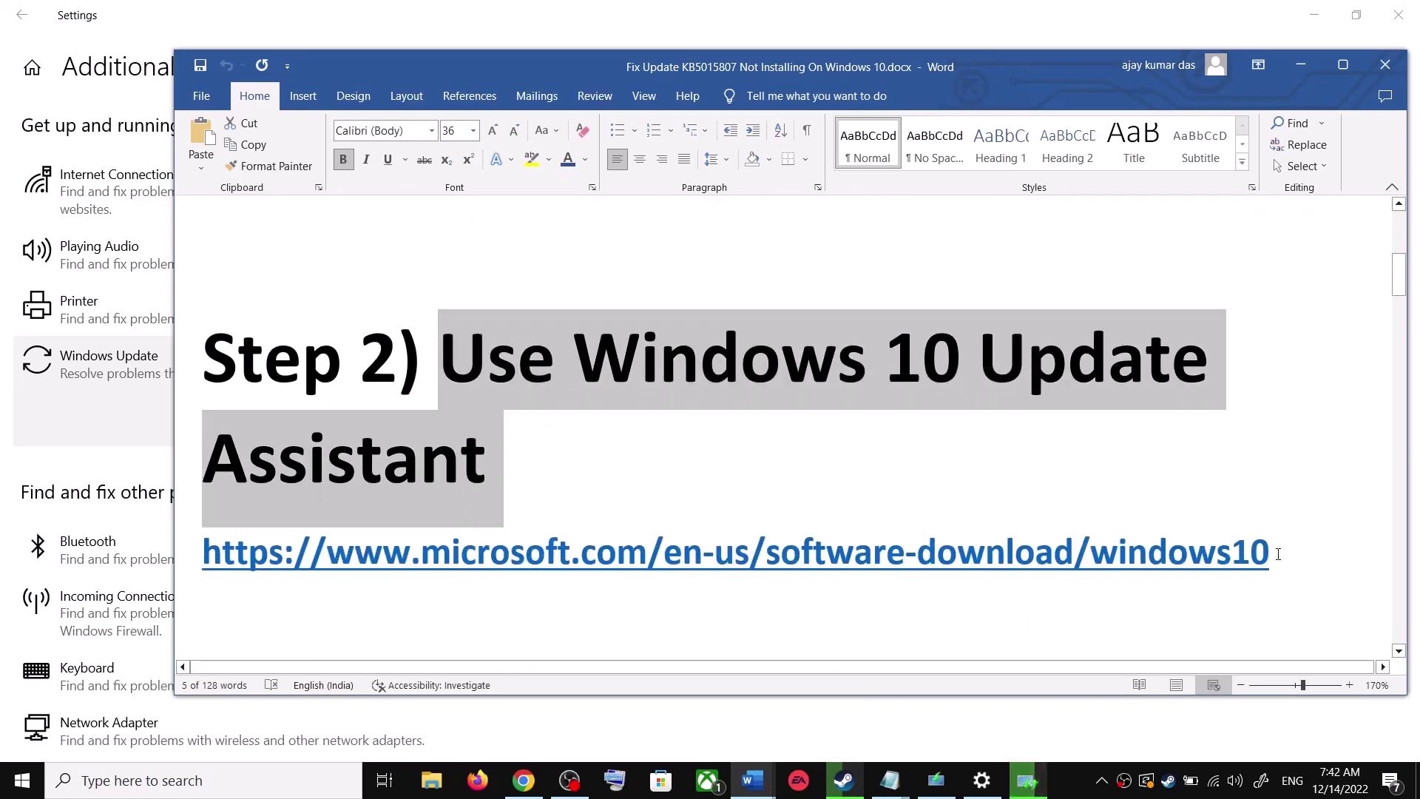
pyautogui.tripleClick(1278, 554)
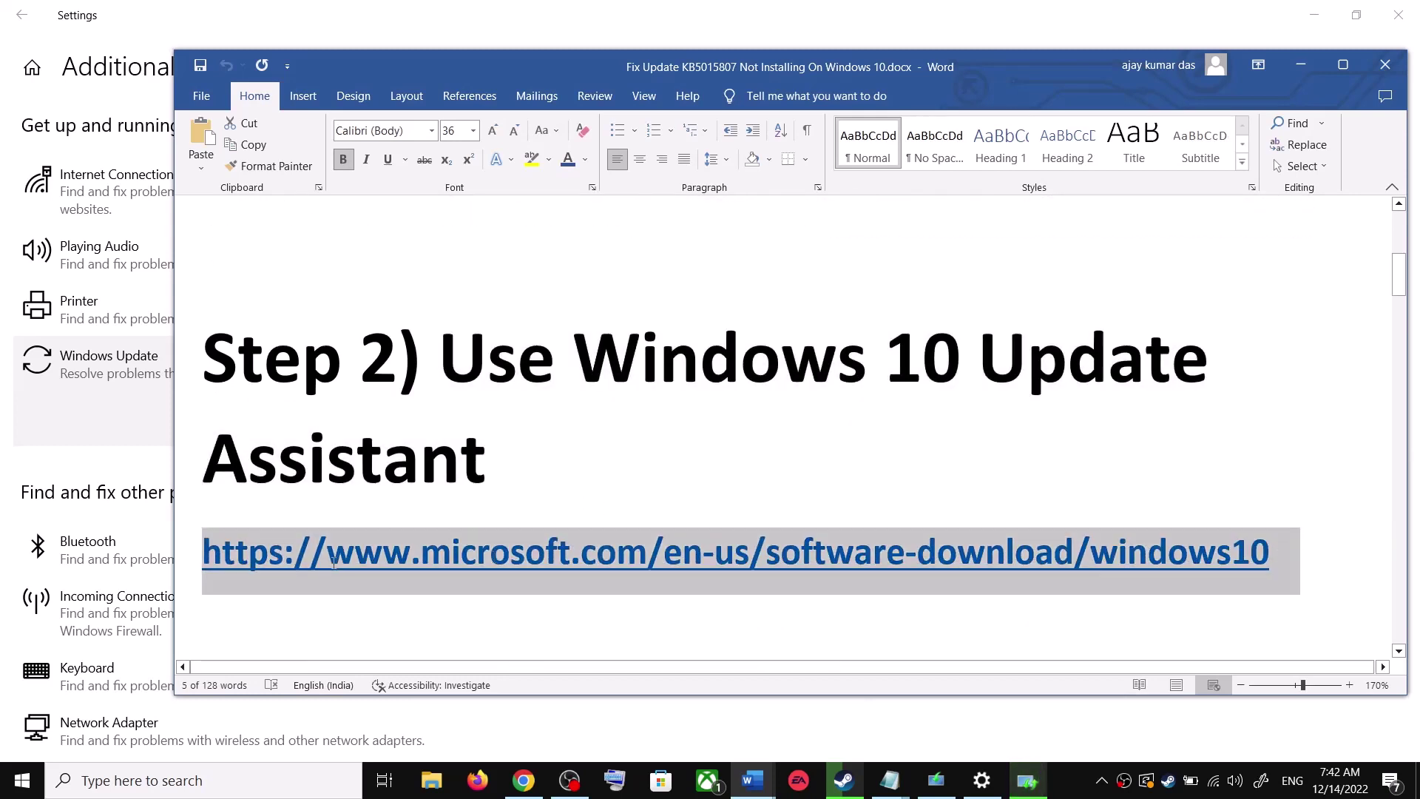
# - Switch to Chrome, download the Windows 10 Update Assistant from Microsoft's Download Windows 10 page, run it and close it
pyautogui.click(535, 789)
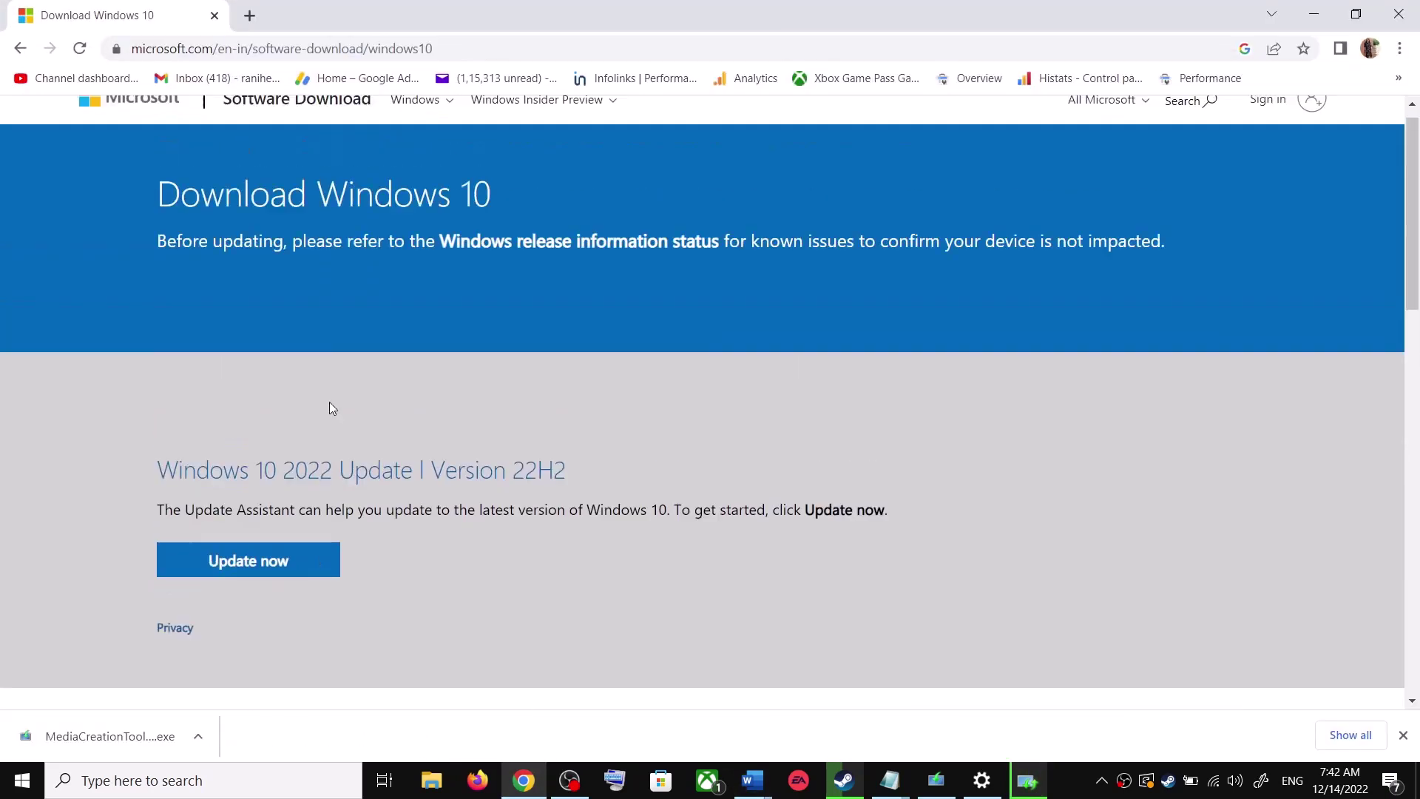
pyautogui.scroll(1, 330, 409)
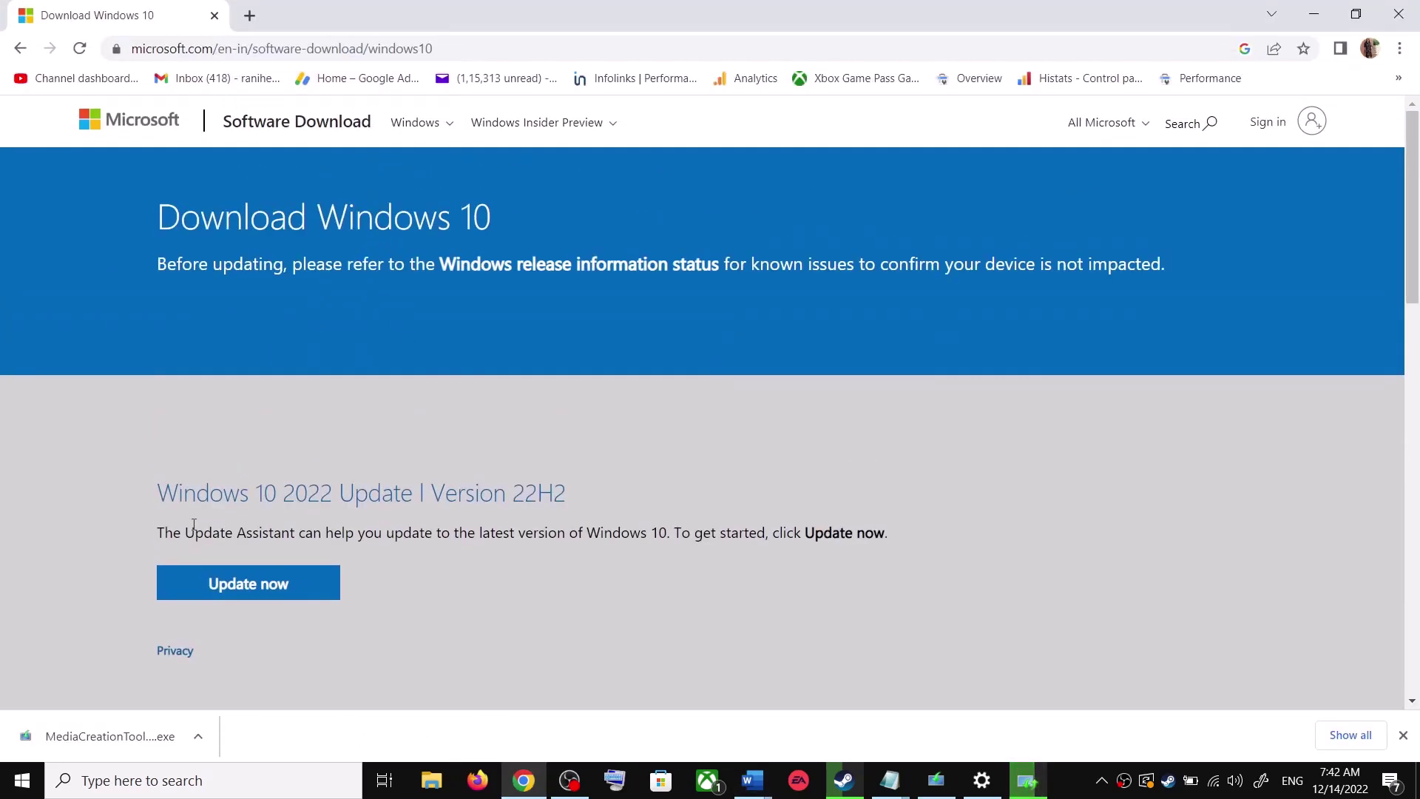
pyautogui.moveTo(182, 534); pyautogui.dragTo(294, 534)
pyautogui.click(284, 586)
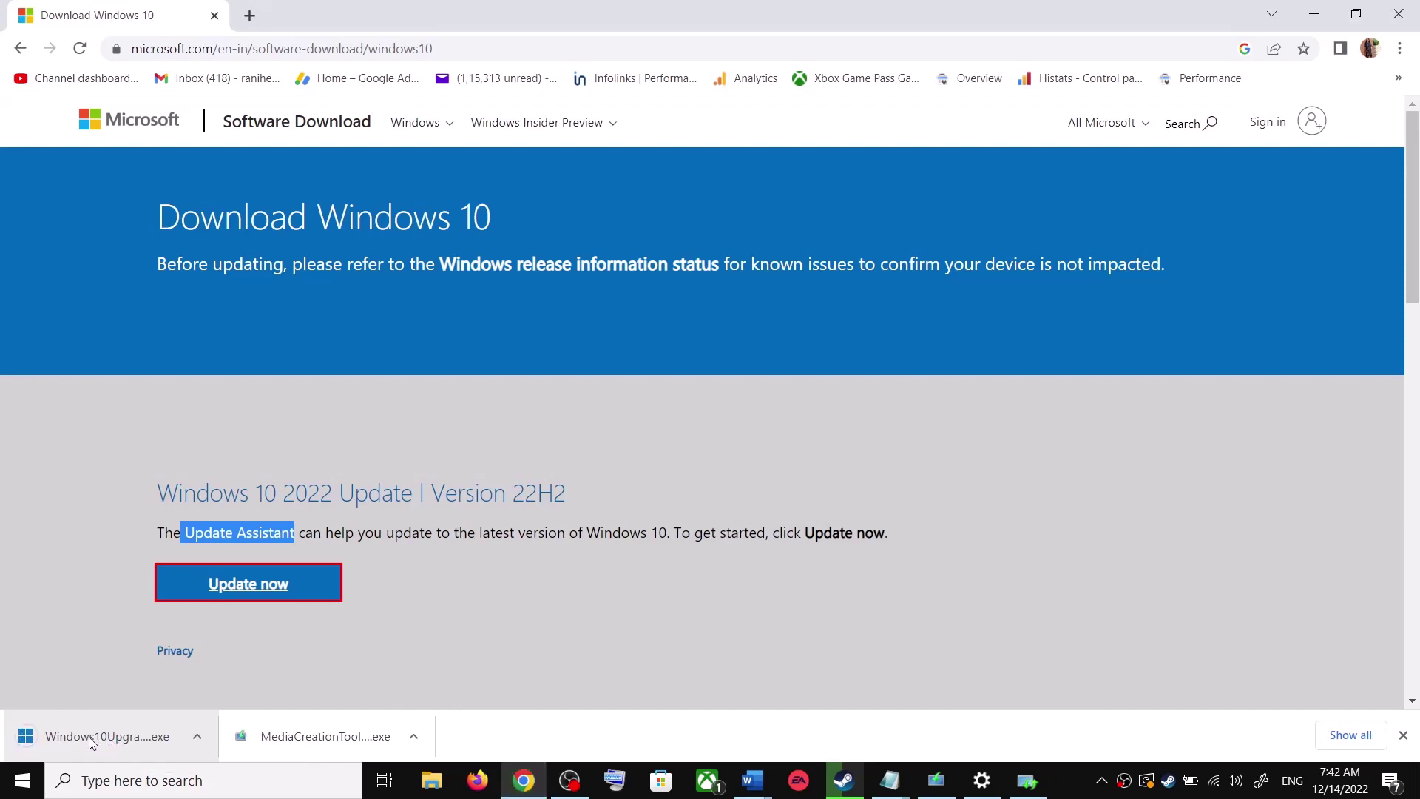
pyautogui.click(93, 738)
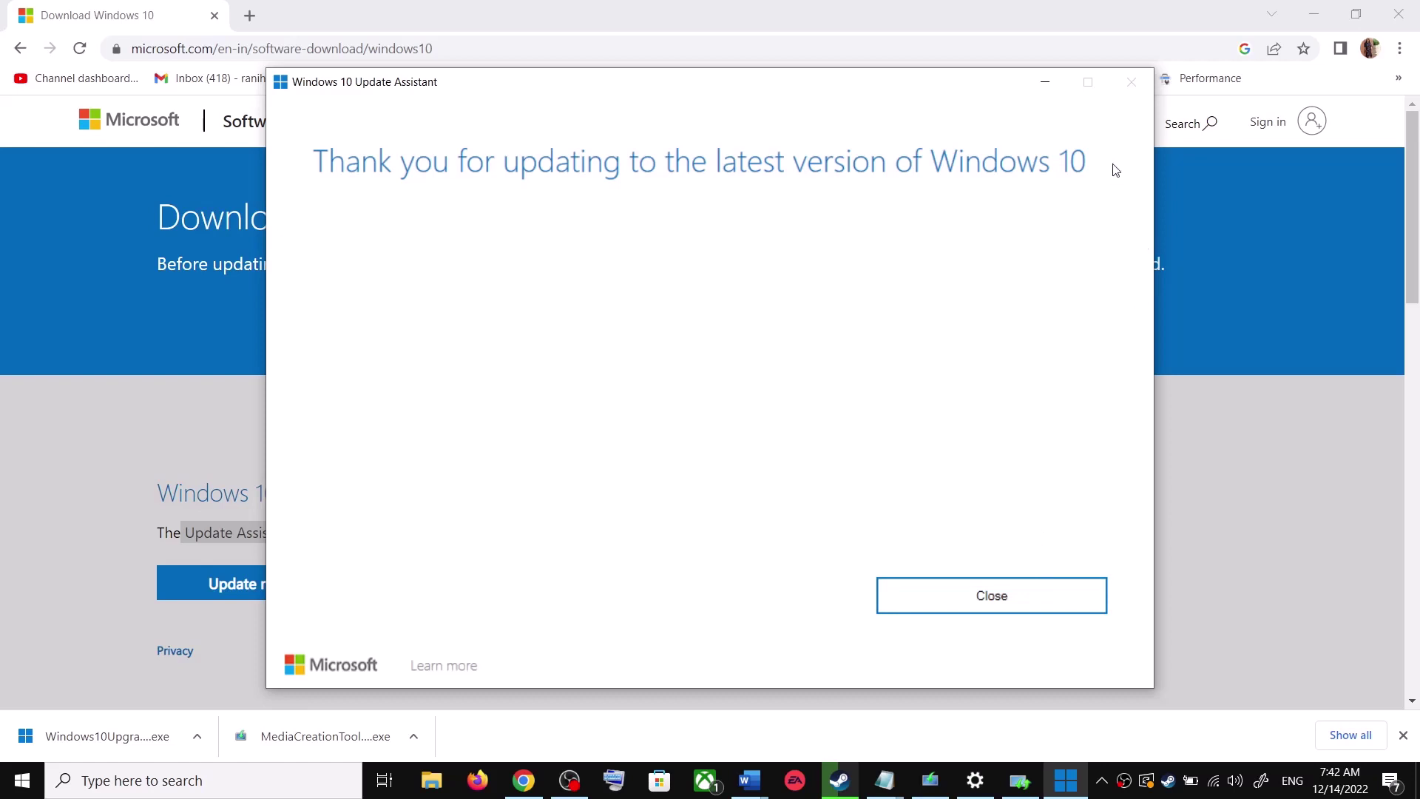
pyautogui.click(1034, 600)
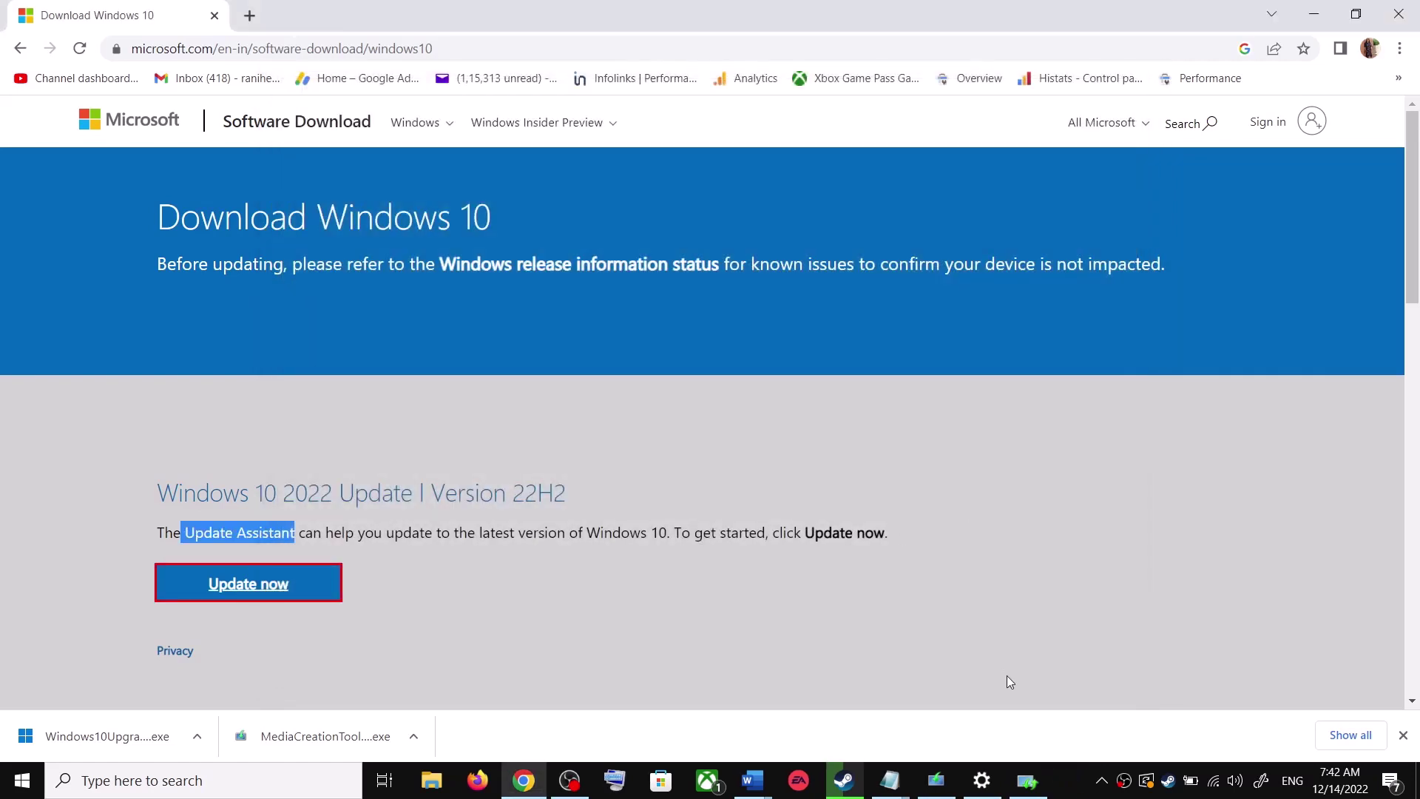
# - Return to the Word guide and highlight the Step 3 heading text "Reset Windows Update Components"
pyautogui.moveTo(754, 780)
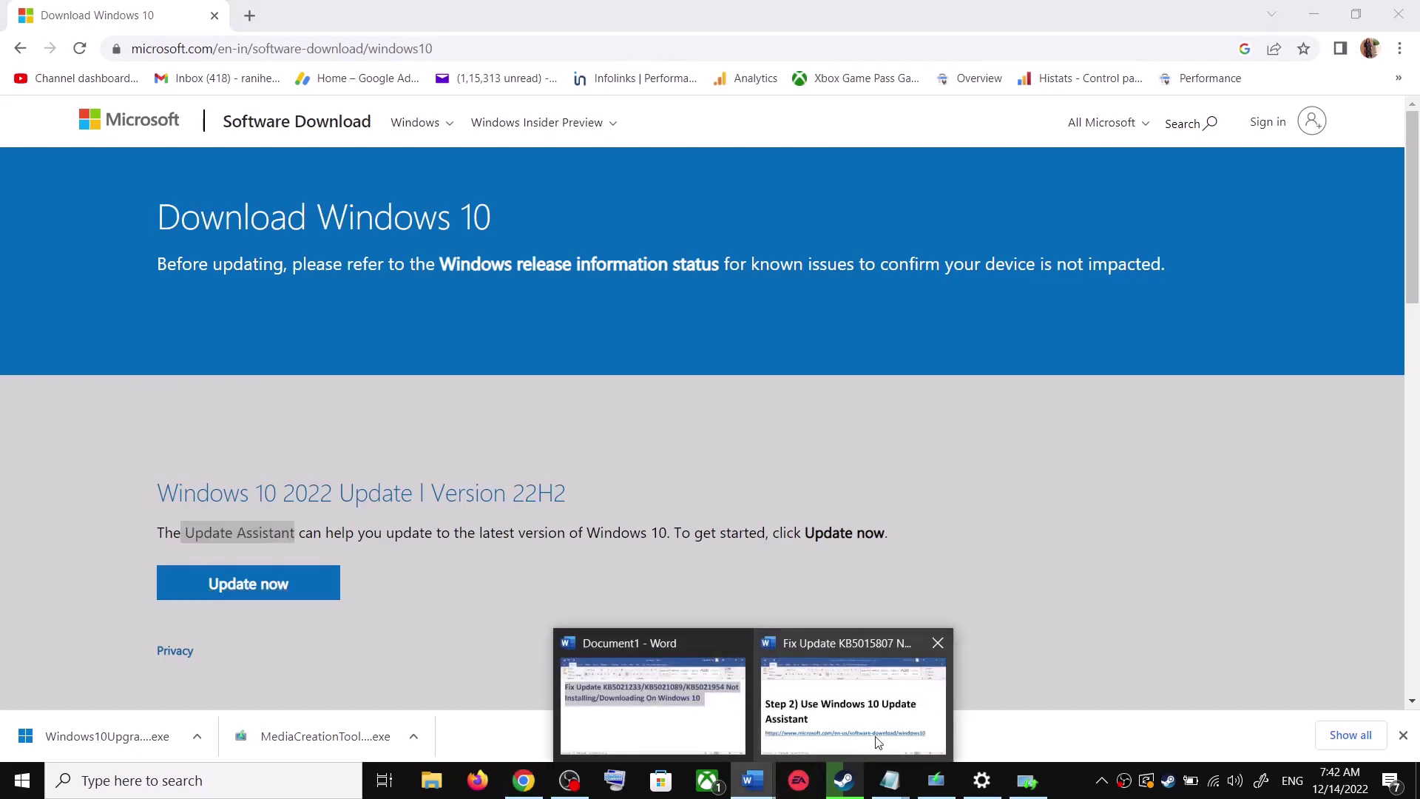
pyautogui.click(881, 729)
pyautogui.scroll(-3, 580, 498)
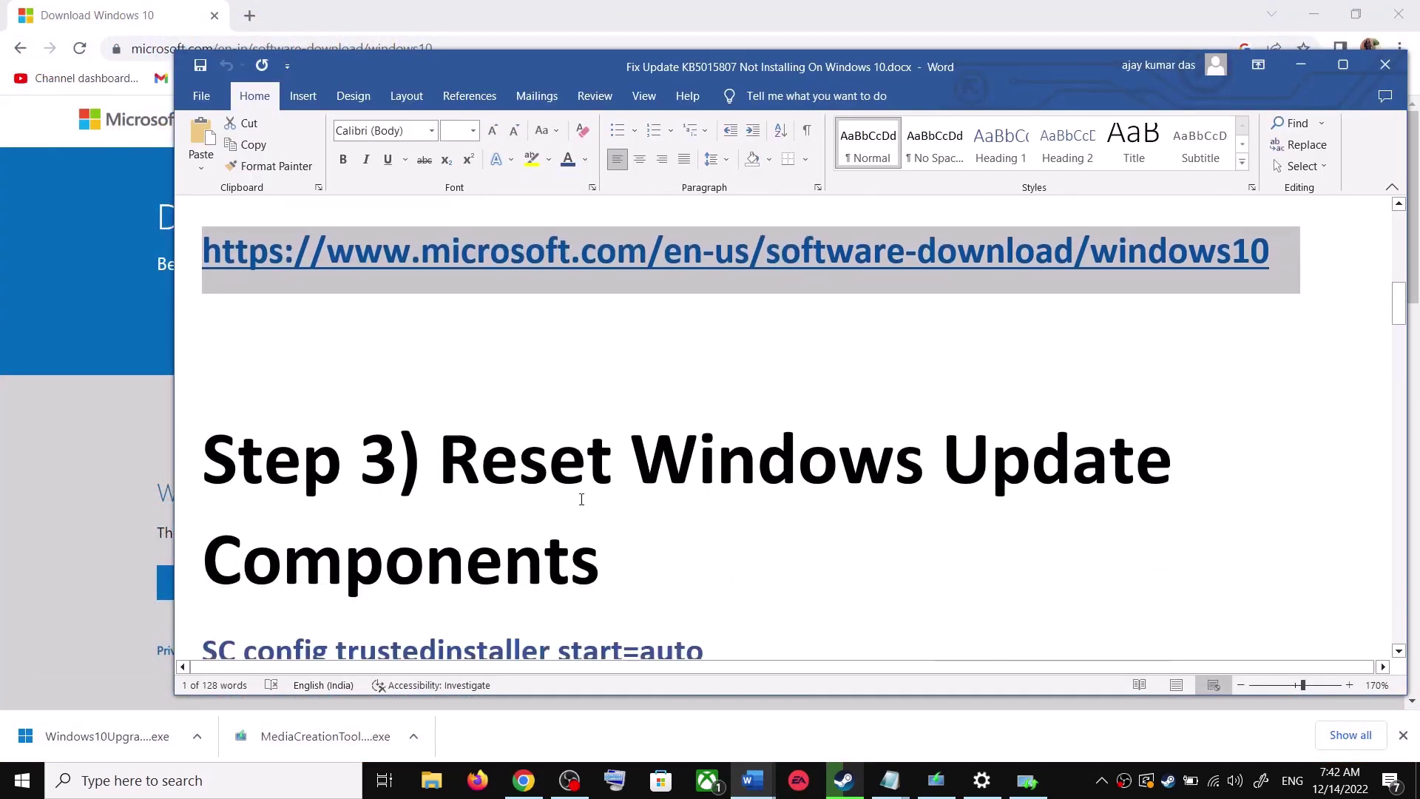
pyautogui.moveTo(450, 458); pyautogui.dragTo(610, 544)
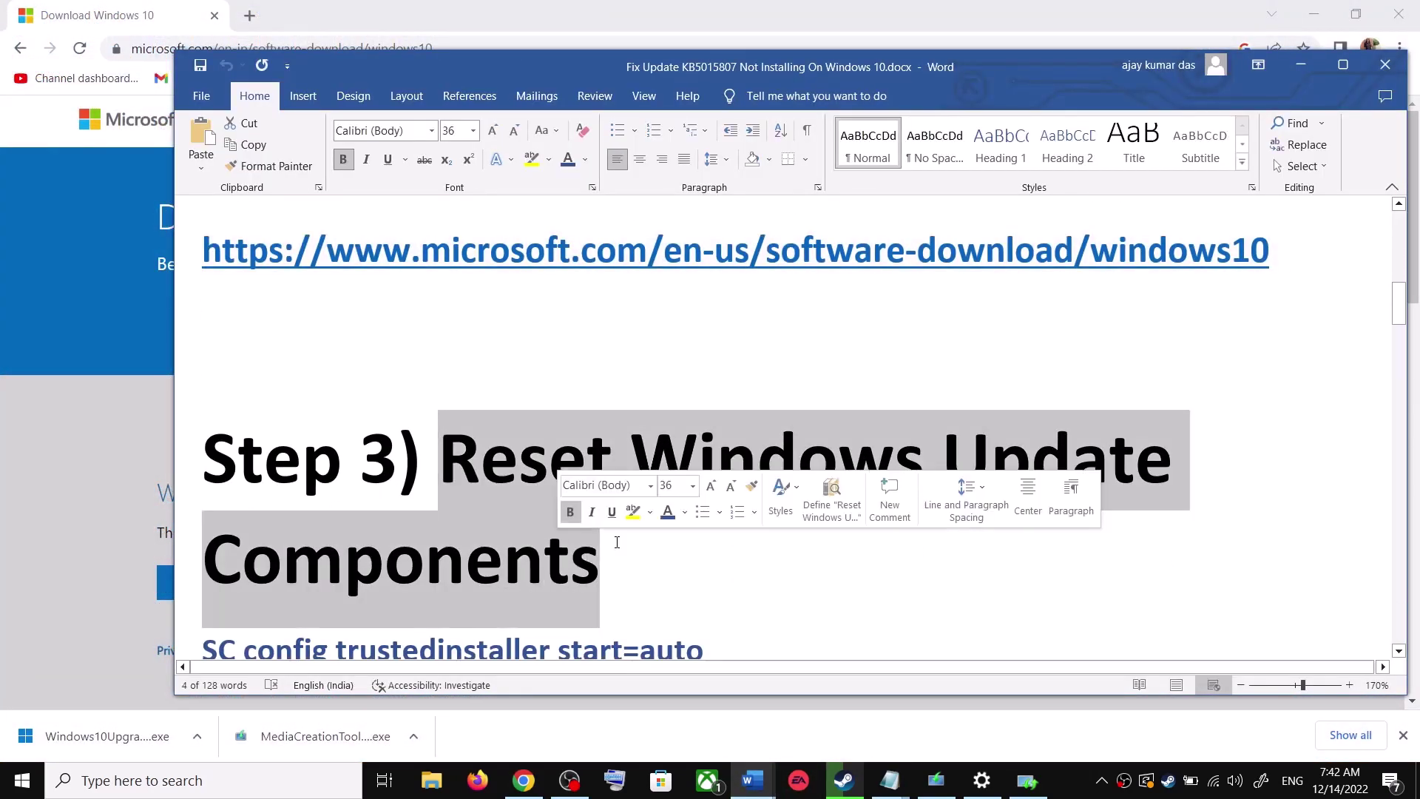
# - Copy all the Step 3 commands in the guide, from "SC config trustedinstaller start=auto" through "net start appidsvc"
pyautogui.scroll(-2, 222, 507)
pyautogui.moveTo(222, 507); pyautogui.dragTo(370, 682)
pyautogui.moveTo(438, 567); pyautogui.dragTo(463, 618)
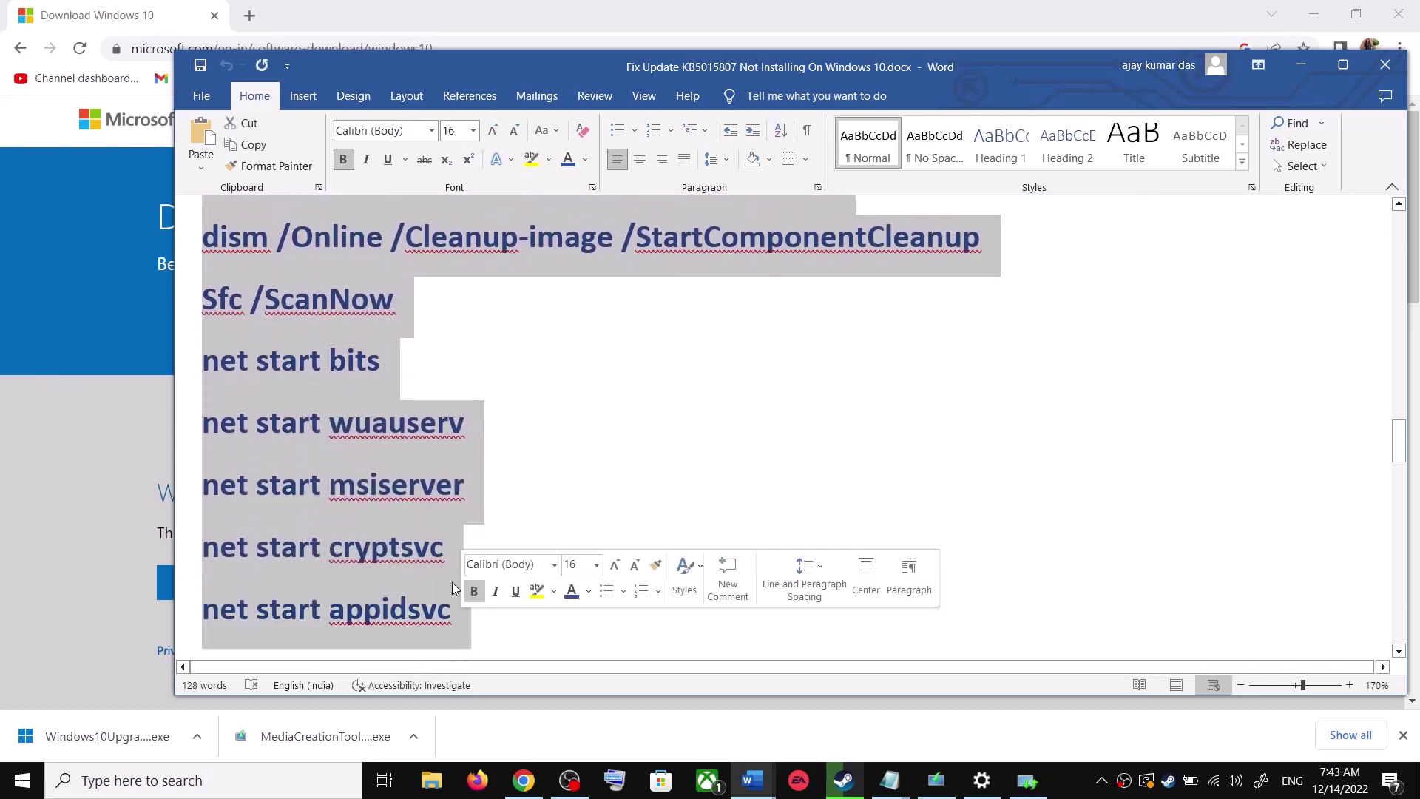
pyautogui.scroll(-1, 463, 619)
pyautogui.rightClick(392, 432)
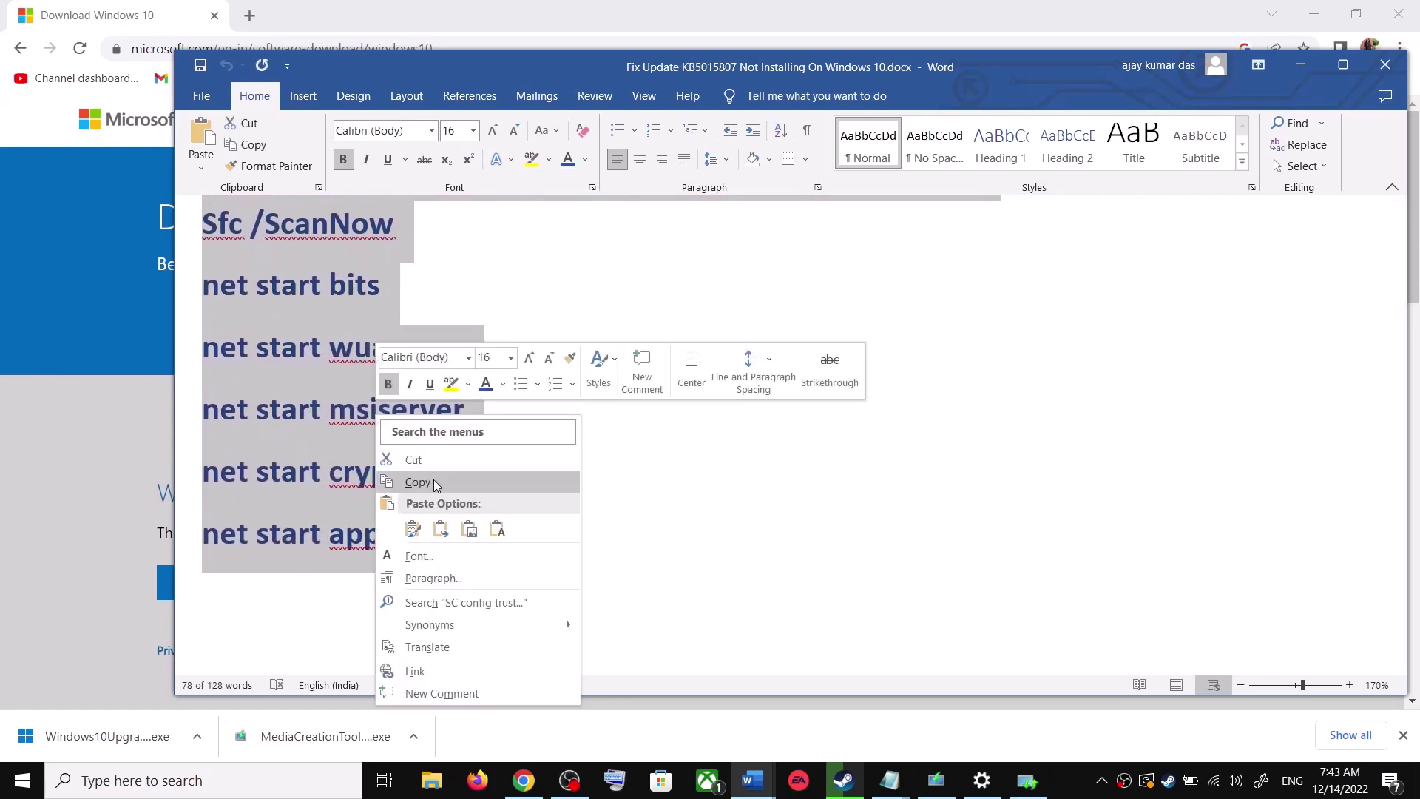
pyautogui.click(438, 482)
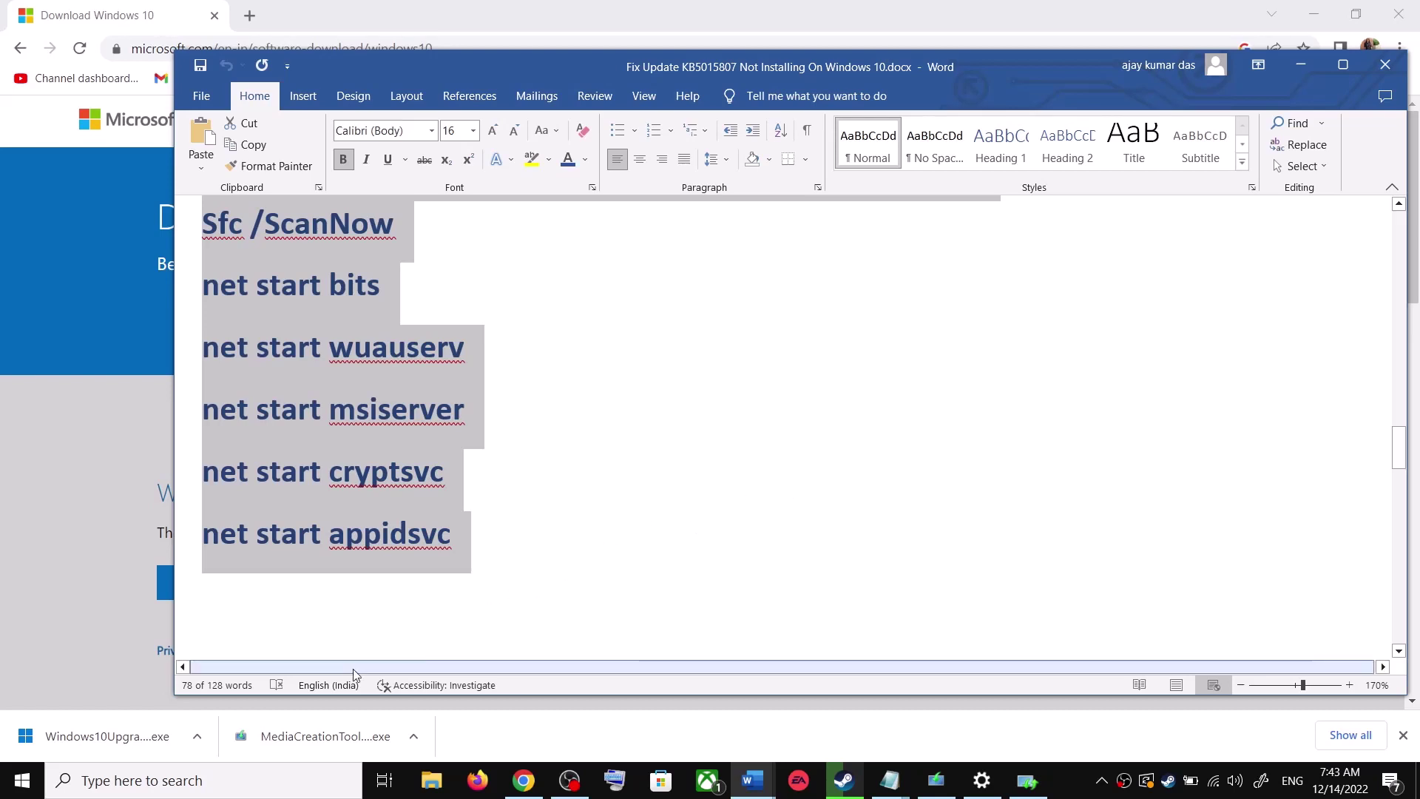
# - Open a new Notepad document and paste the copied update reset commands into it
pyautogui.click(250, 795)
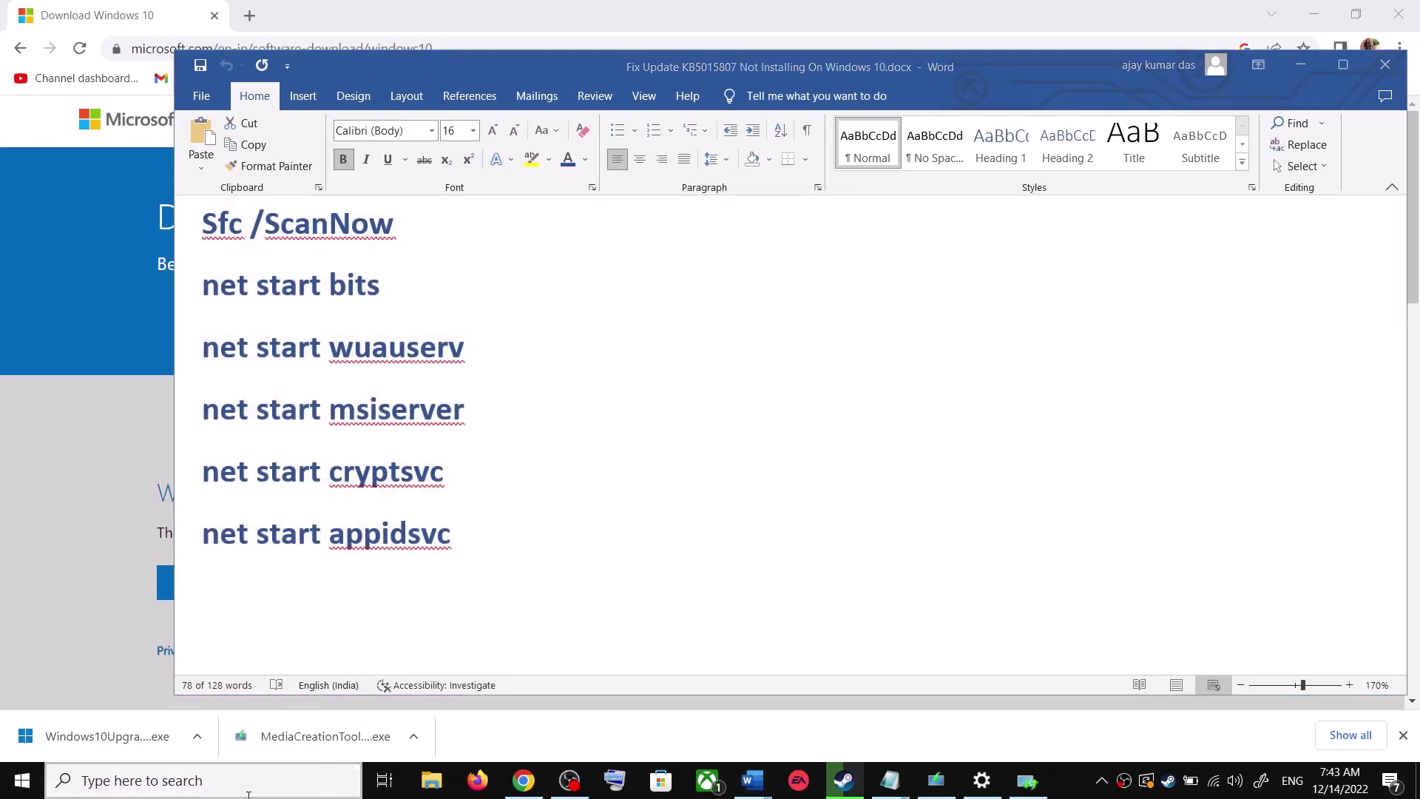
pyautogui.write('ote')
pyautogui.click(244, 270)
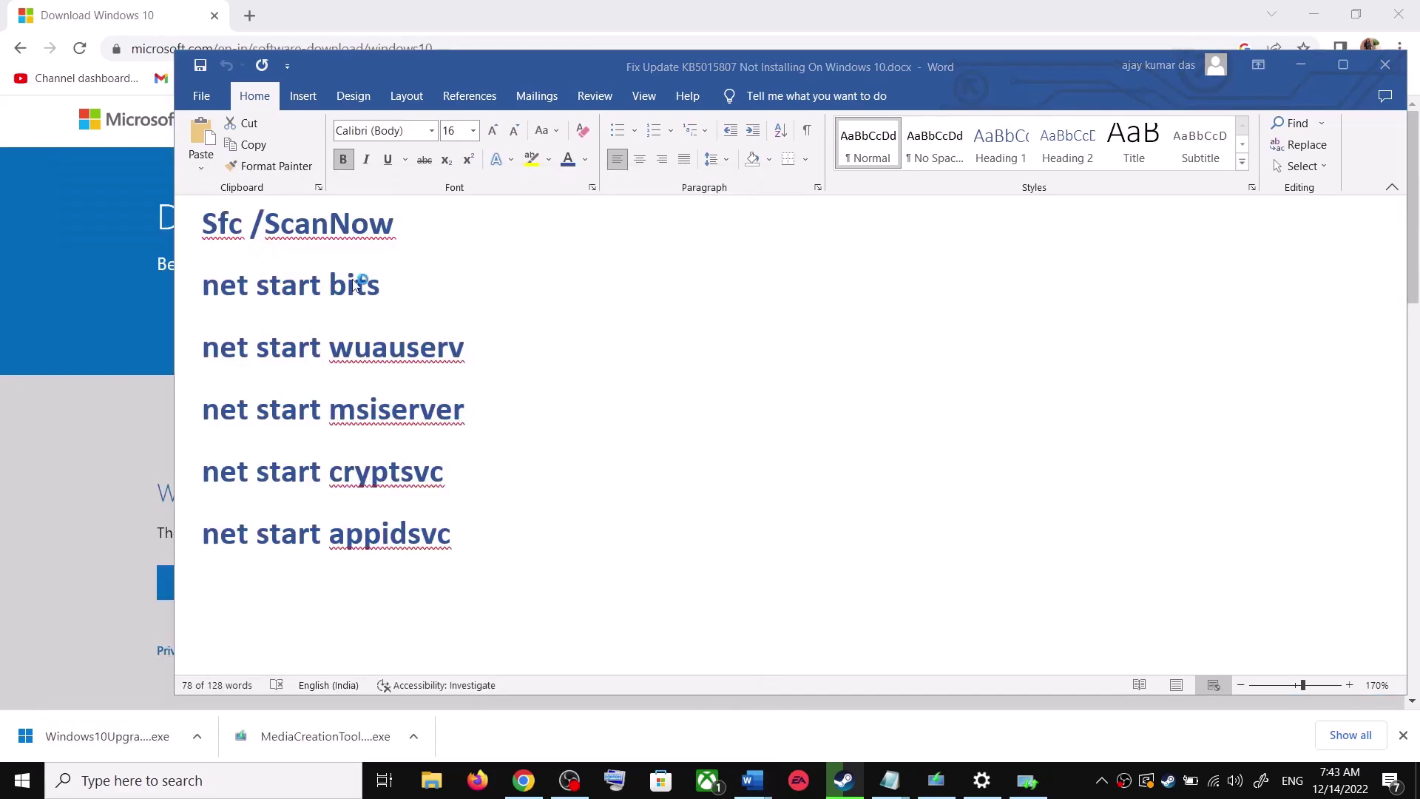
pyautogui.hotkey('ctrl', 'v')
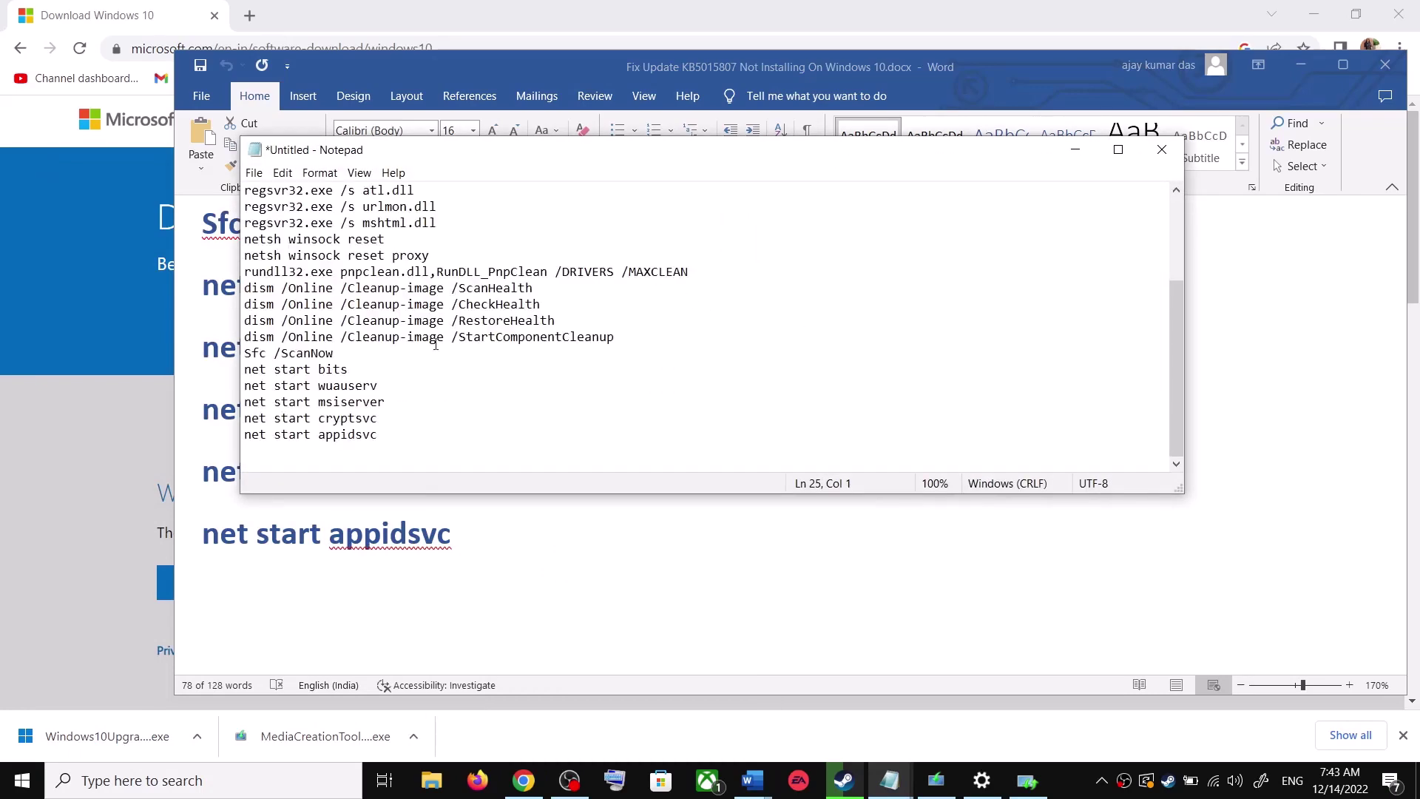
pyautogui.scroll(3, 708, 304)
# - Start saving the Notepad document under a new name, entering the file name Wufix.bat copied from the Word guide
pyautogui.click(254, 173)
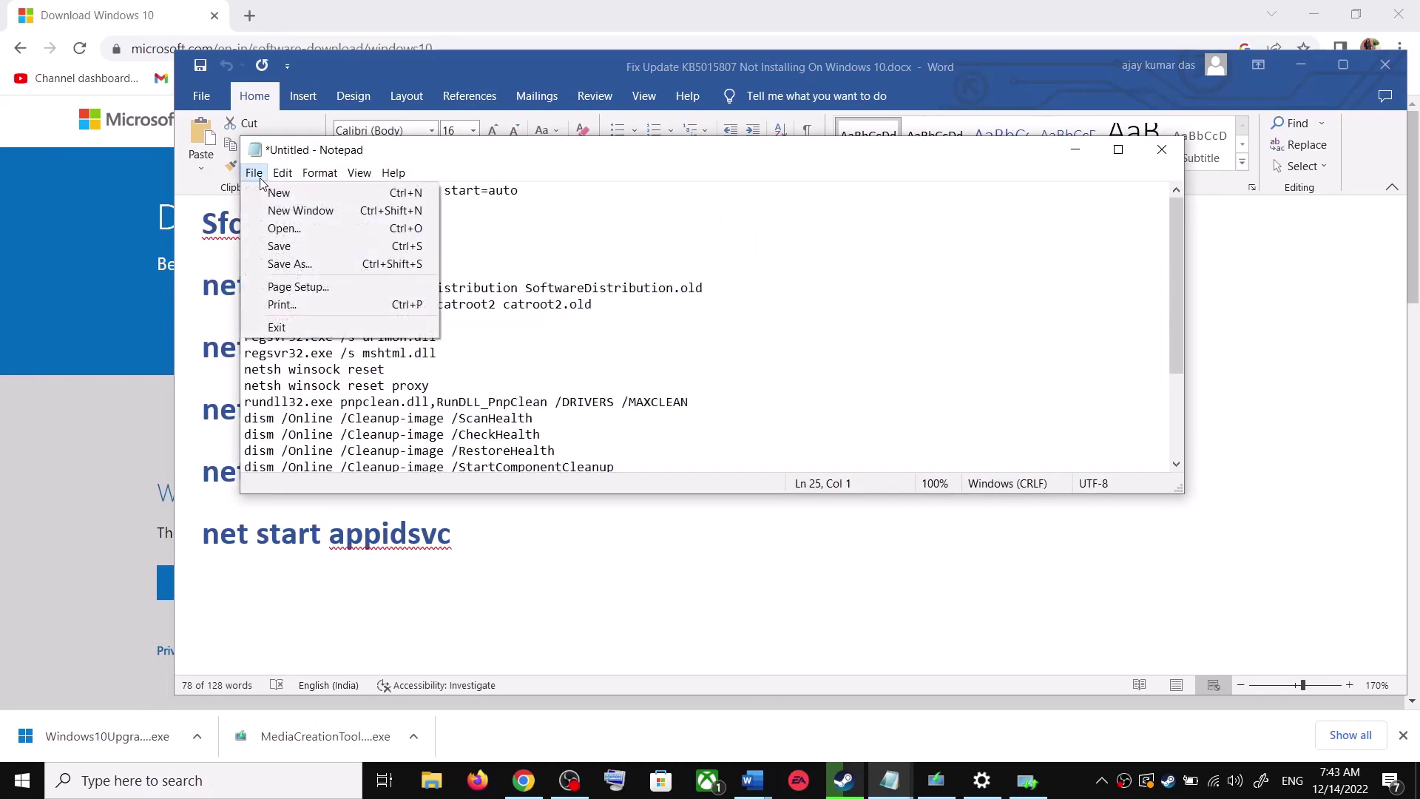
pyautogui.click(292, 267)
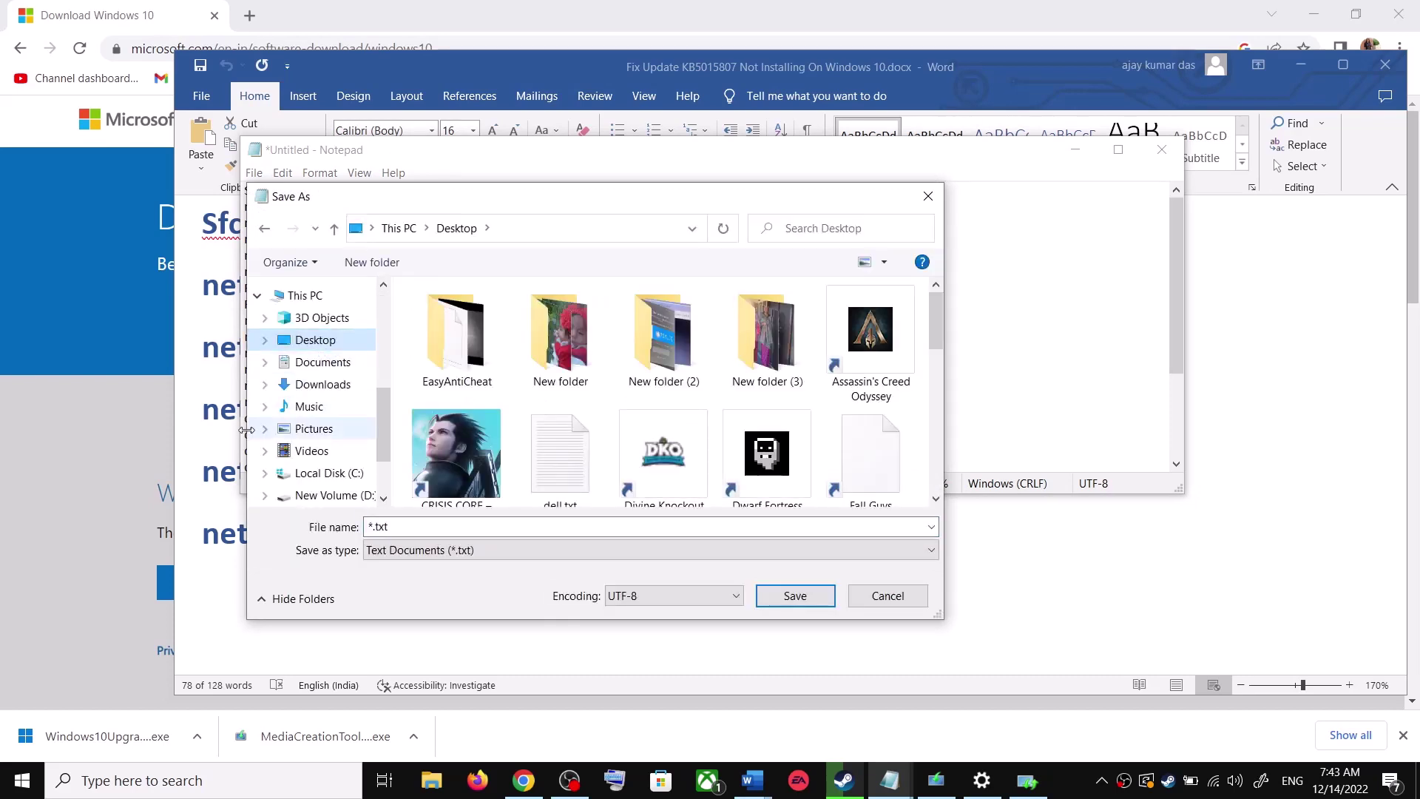
pyautogui.hotkey('alt', 'Tab')
pyautogui.scroll(-4, 400, 470)
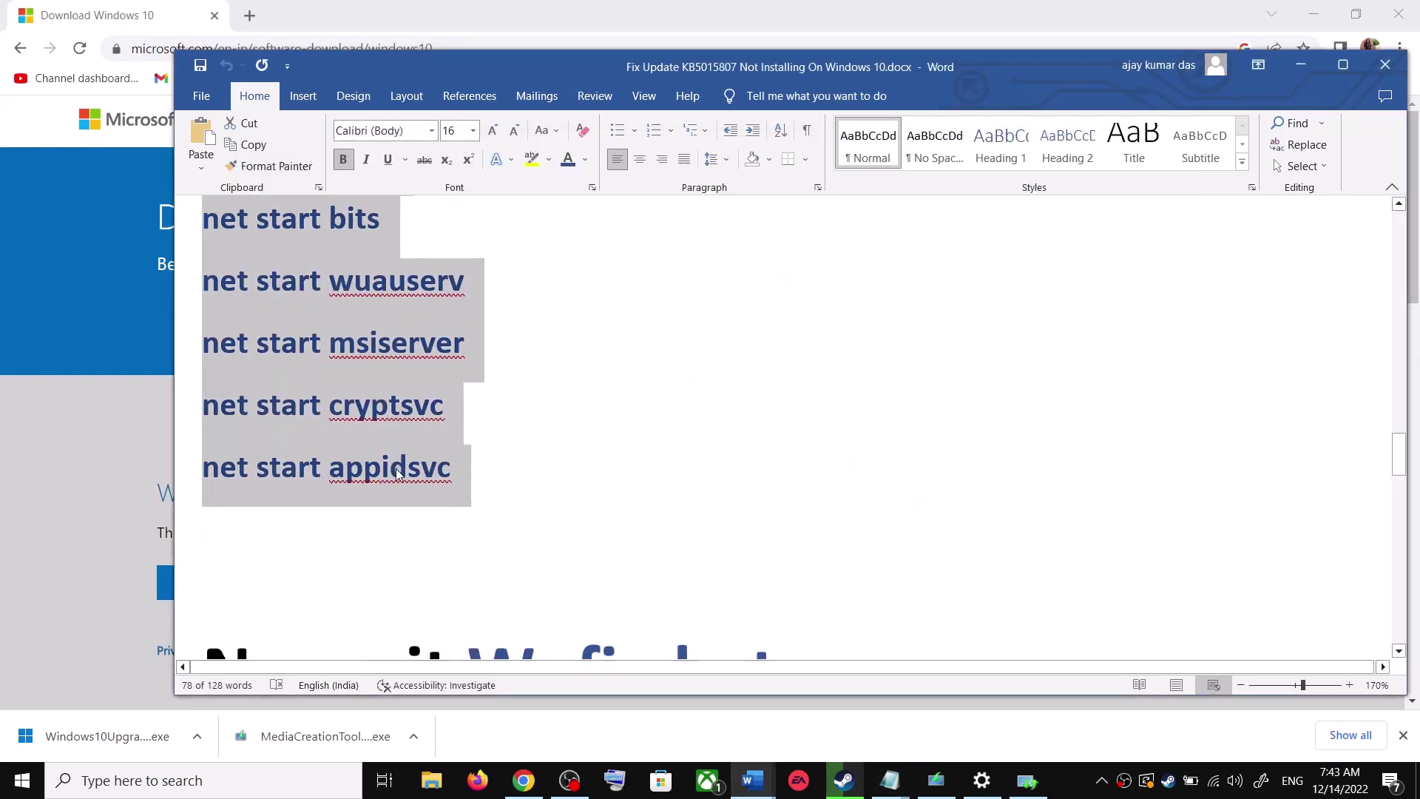
pyautogui.moveTo(785, 539); pyautogui.dragTo(469, 517)
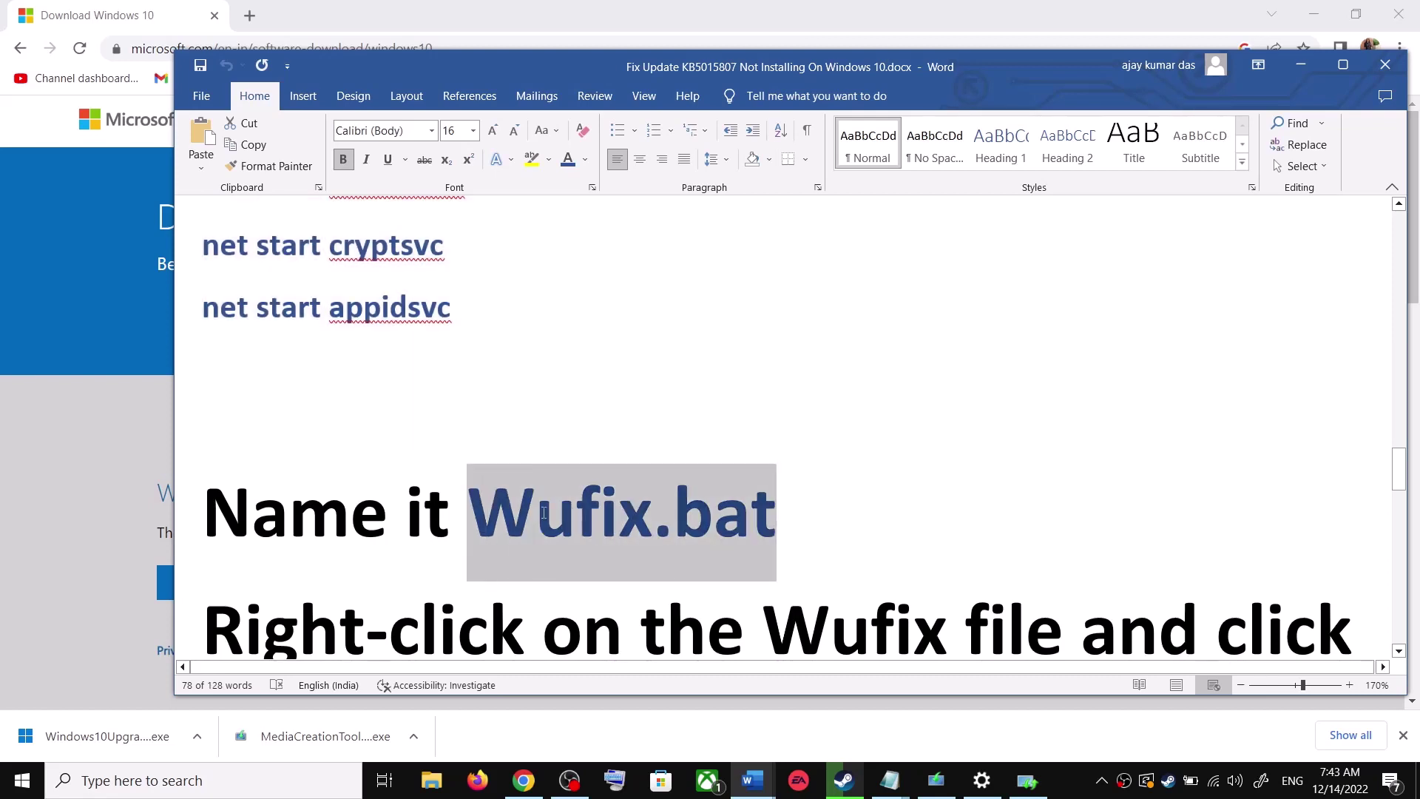
pyautogui.hotkey('ctrl', 'c')
pyautogui.hotkey('alt', 'Tab')
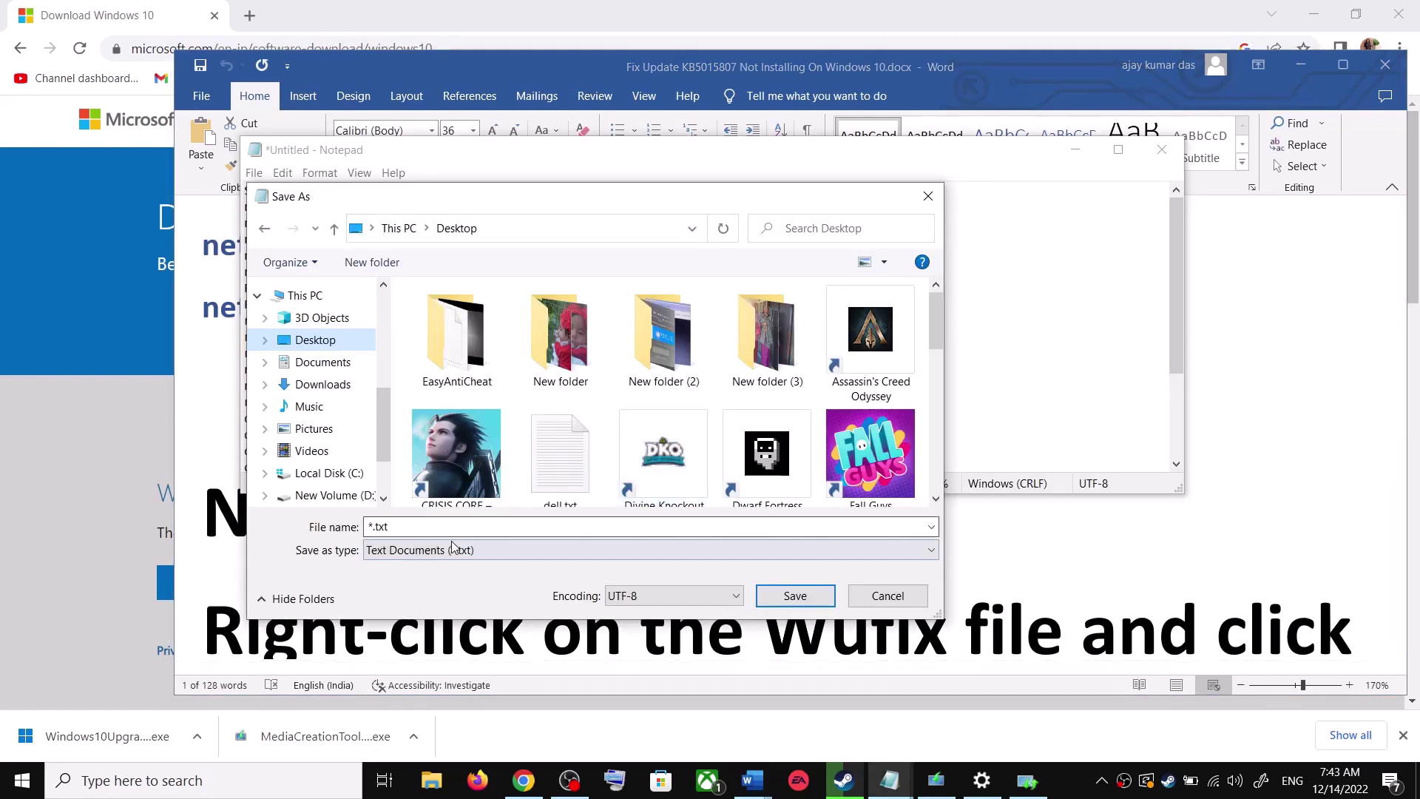
pyautogui.doubleClick(514, 524)
pyautogui.hotkey('ctrl', 'v')
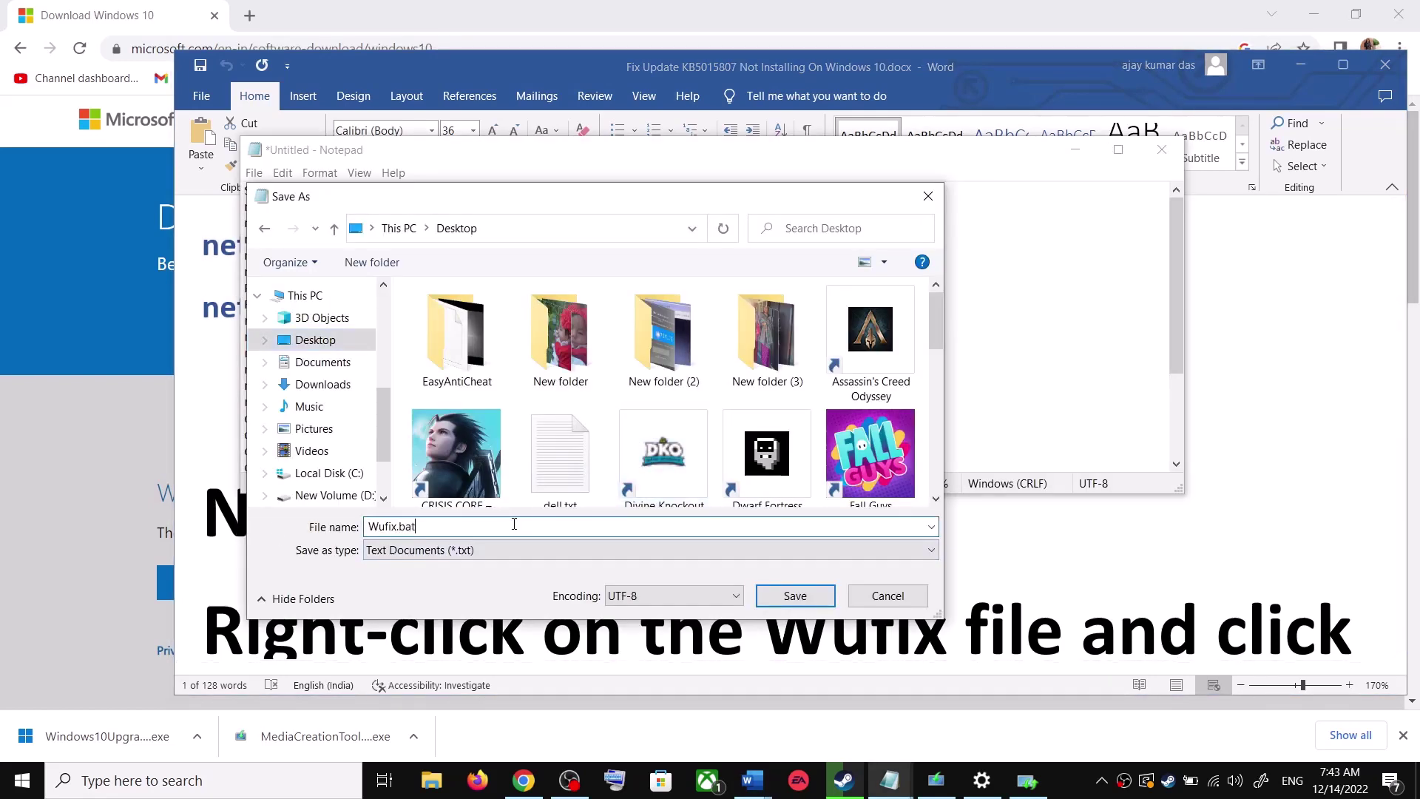
# - Set the save type to All Files and save the batch file to the Desktop
pyautogui.click(429, 551)
pyautogui.click(404, 583)
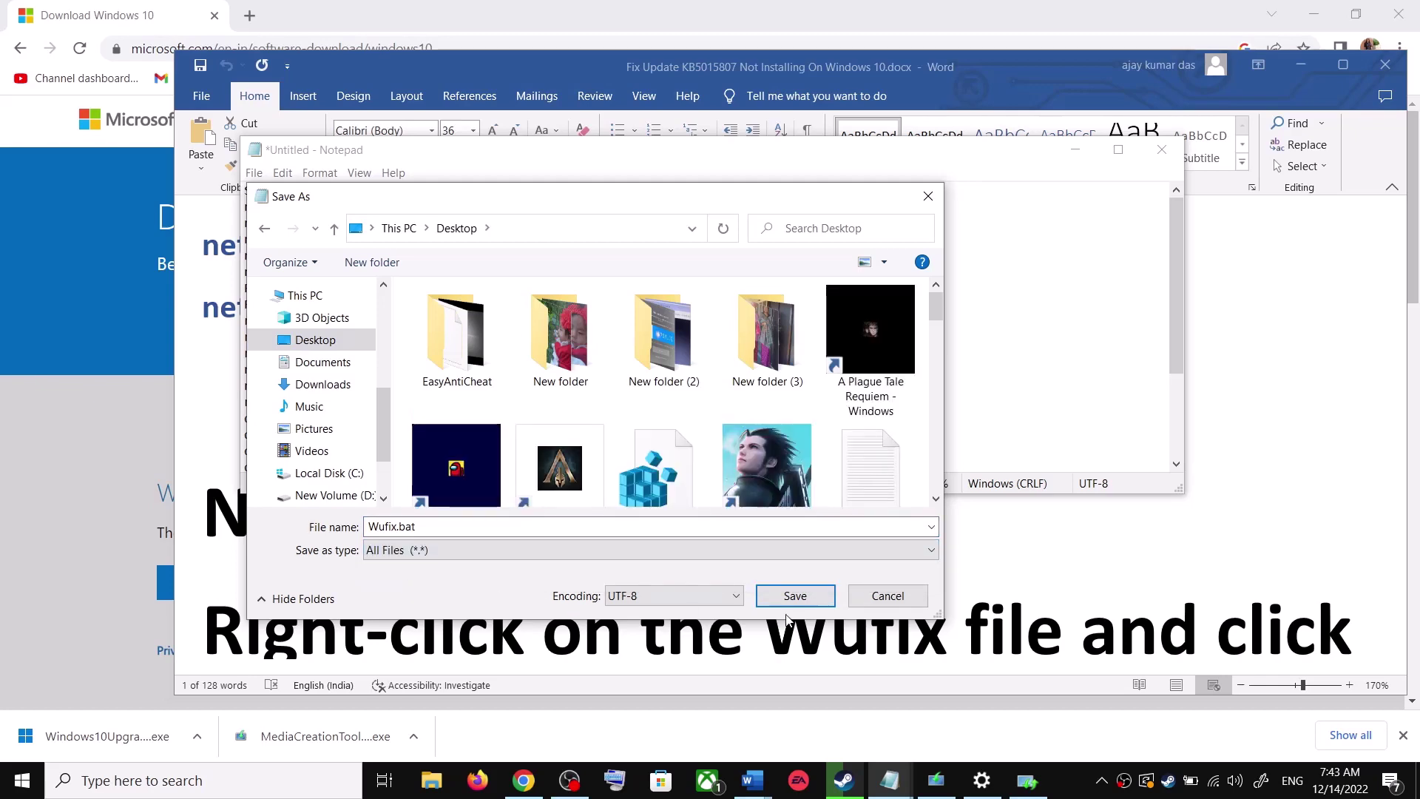
pyautogui.click(809, 597)
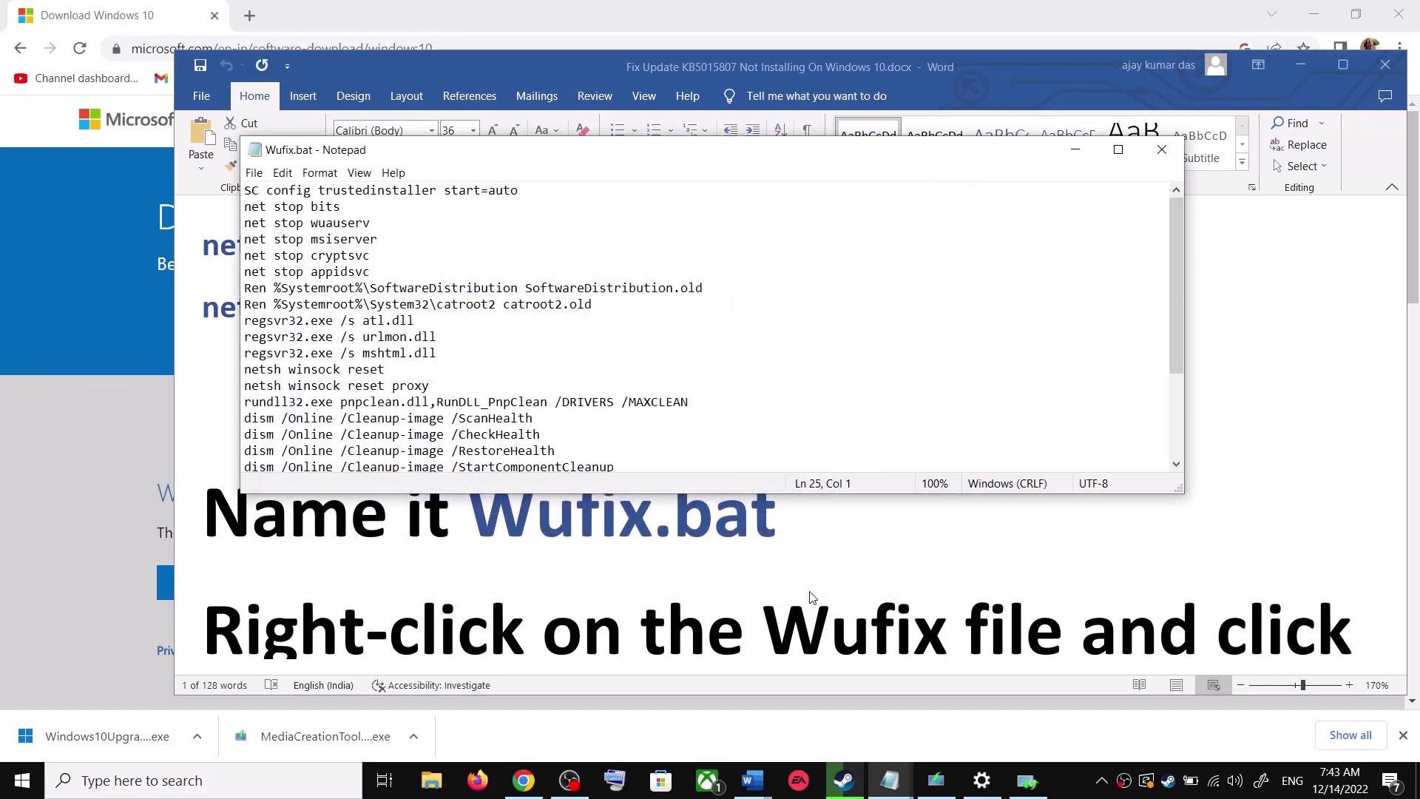
# - Show the desktop, run Wufix.bat as administrator, and move its command window toward the middle of the screen
pyautogui.press('super+d')
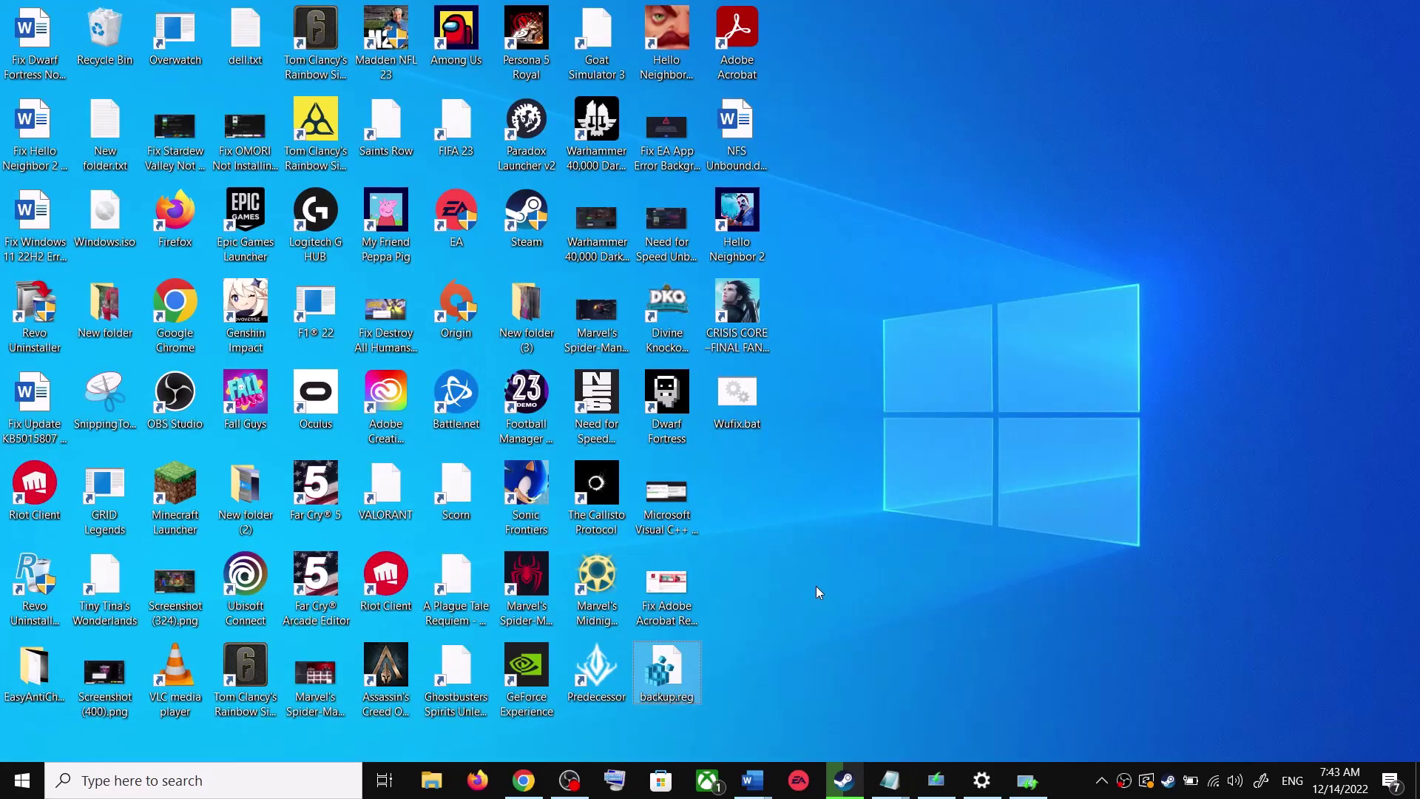
pyautogui.click(746, 401)
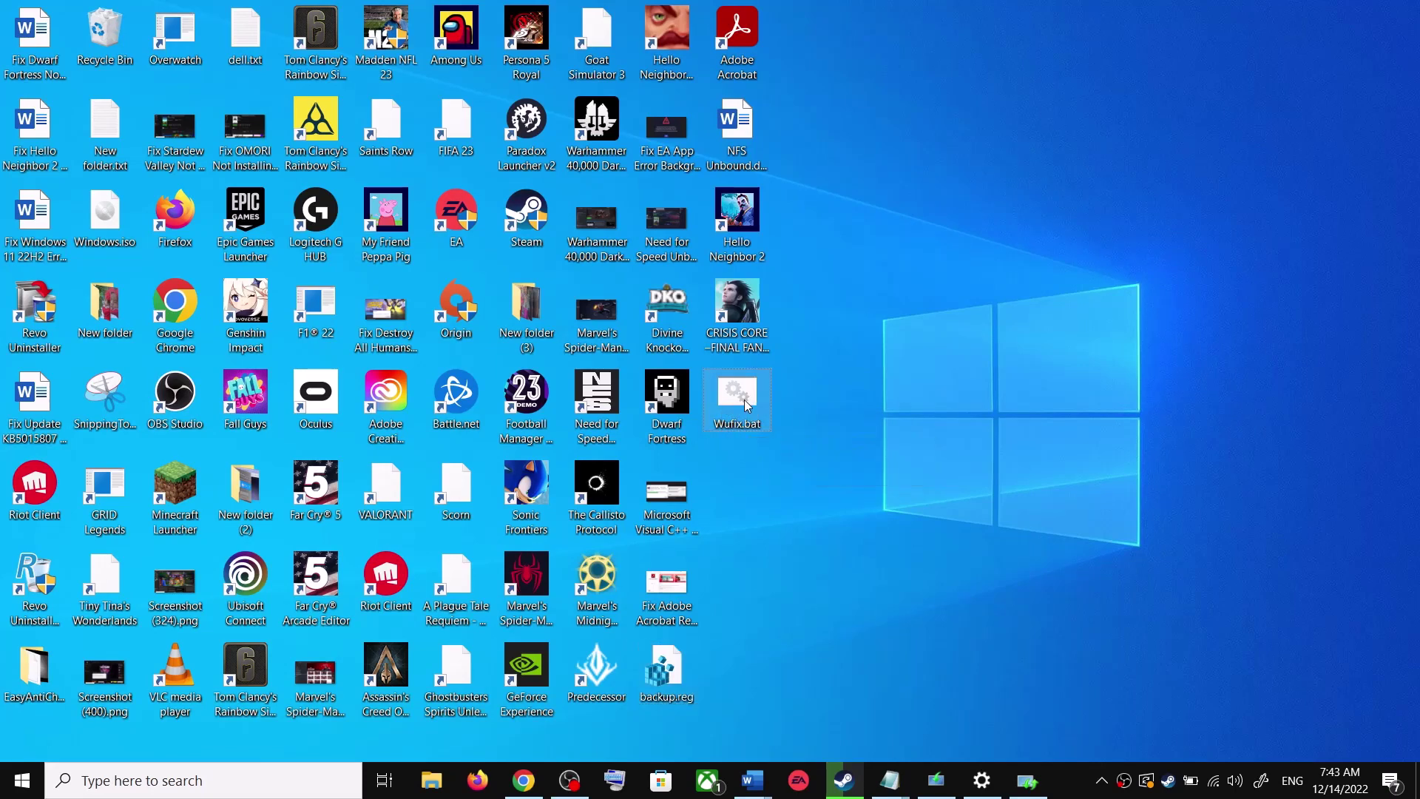
pyautogui.rightClick(744, 400)
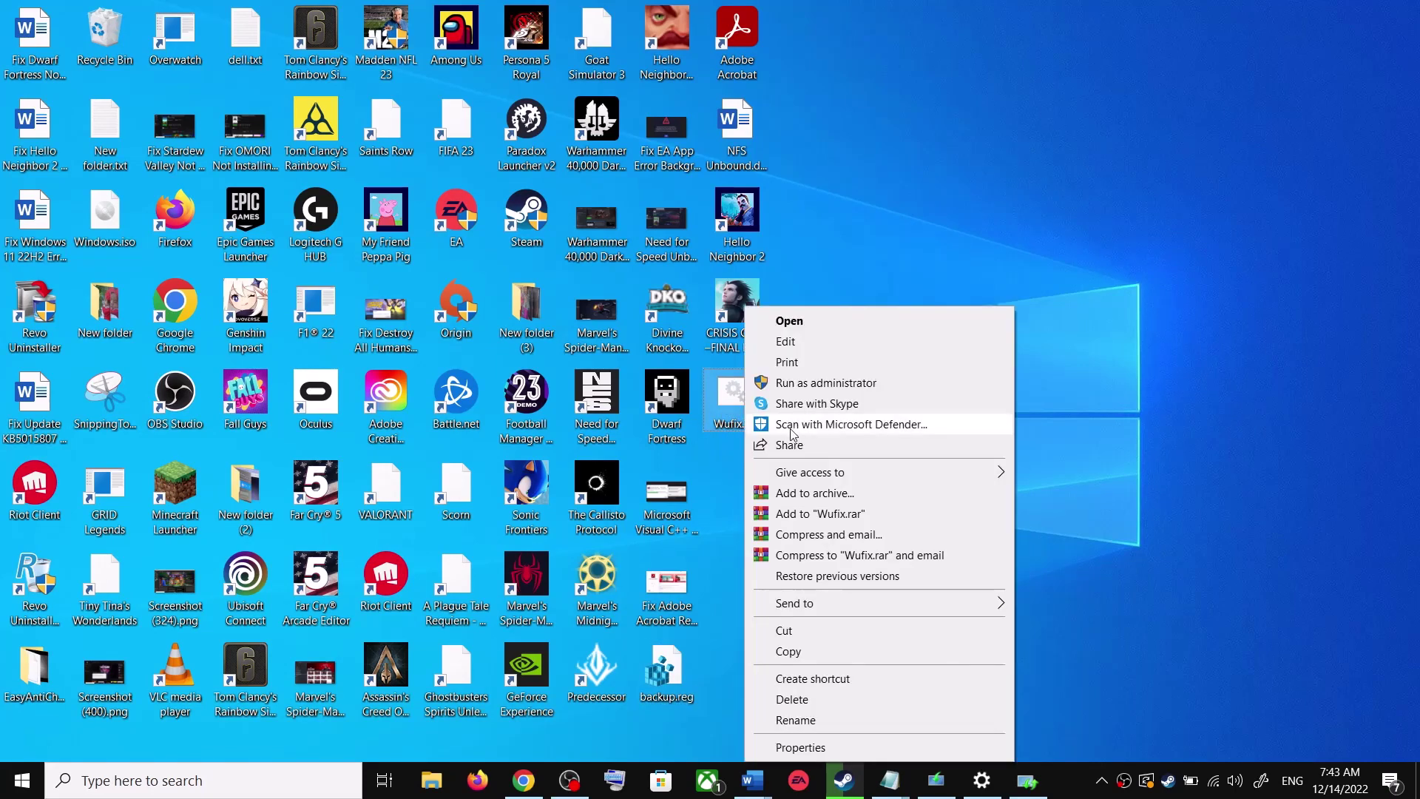
pyautogui.click(825, 383)
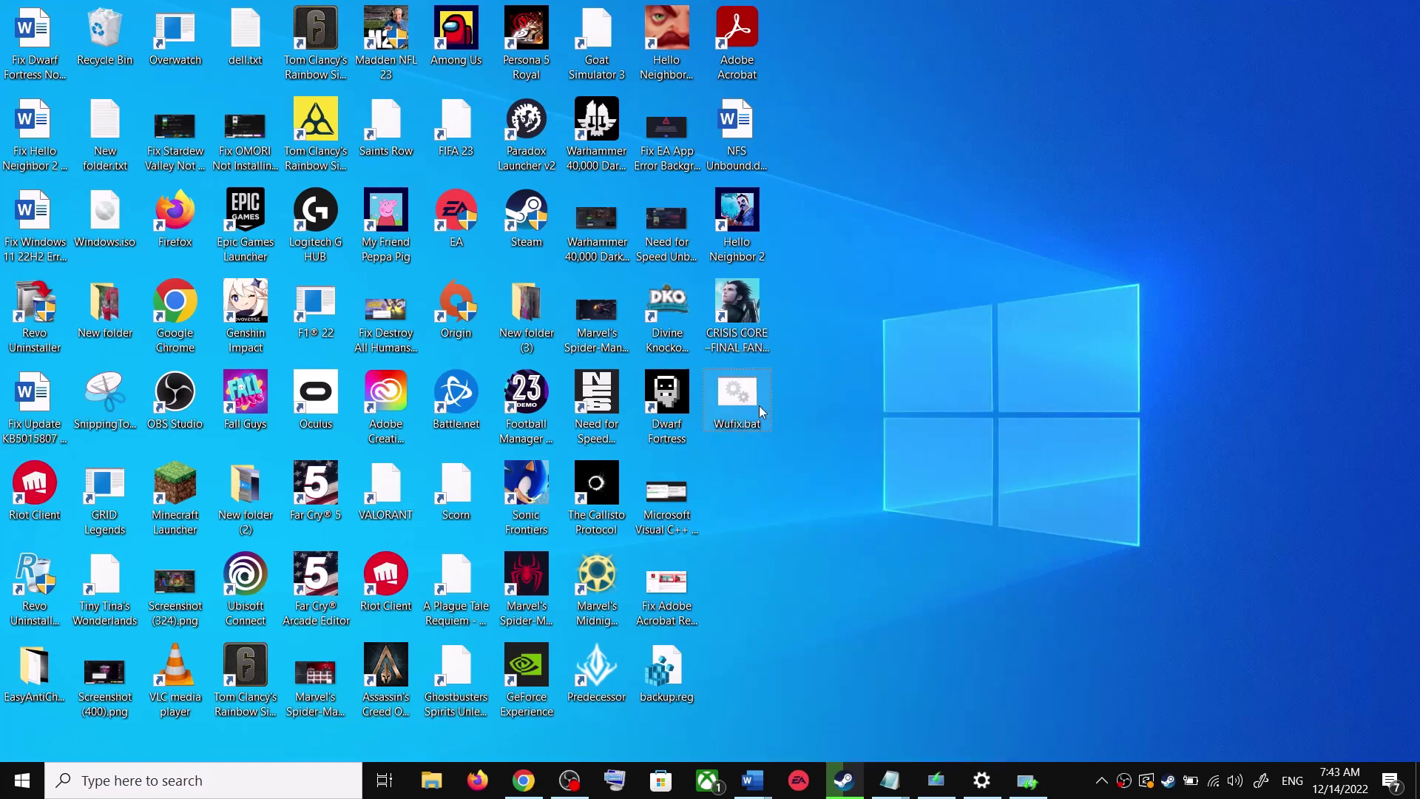
pyautogui.rightClick(737, 411)
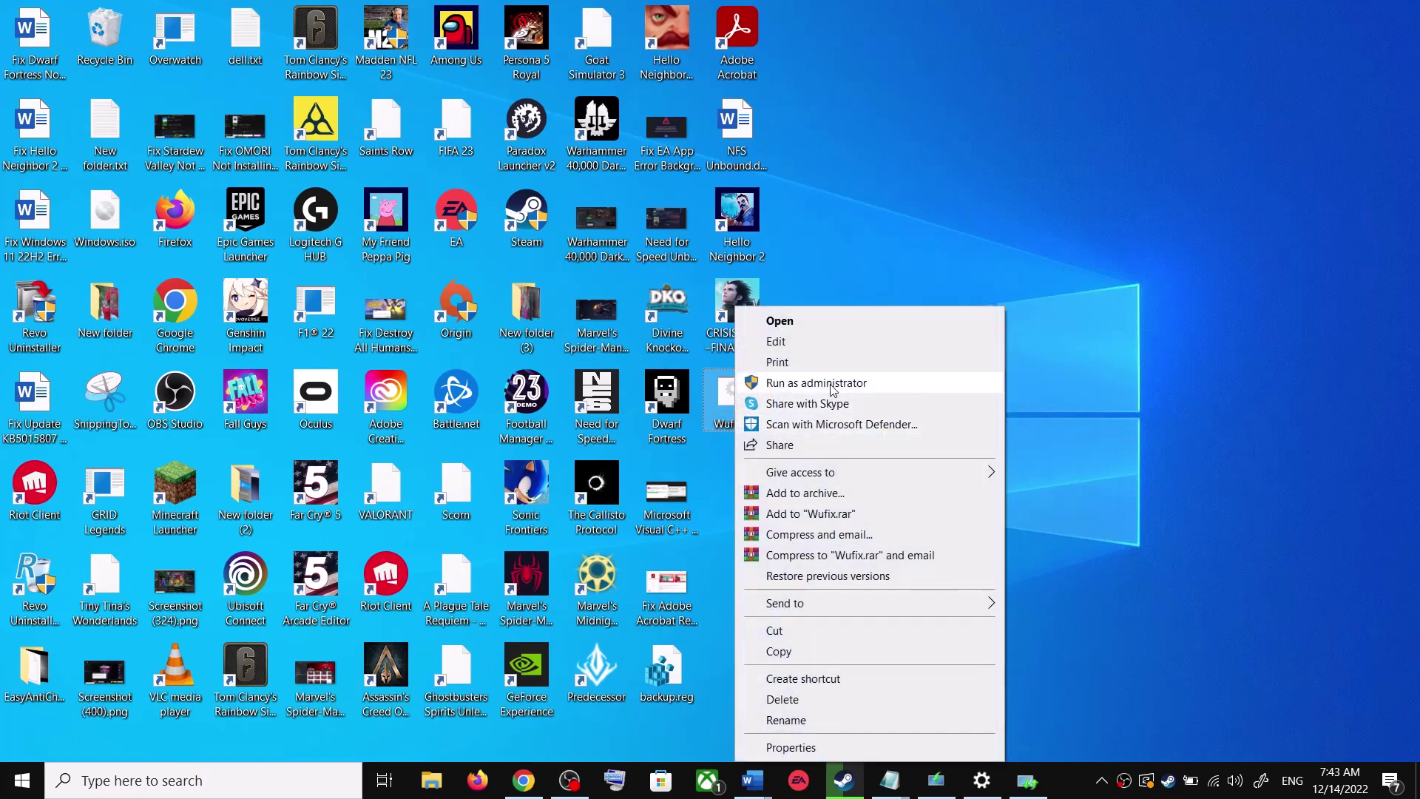
pyautogui.click(832, 386)
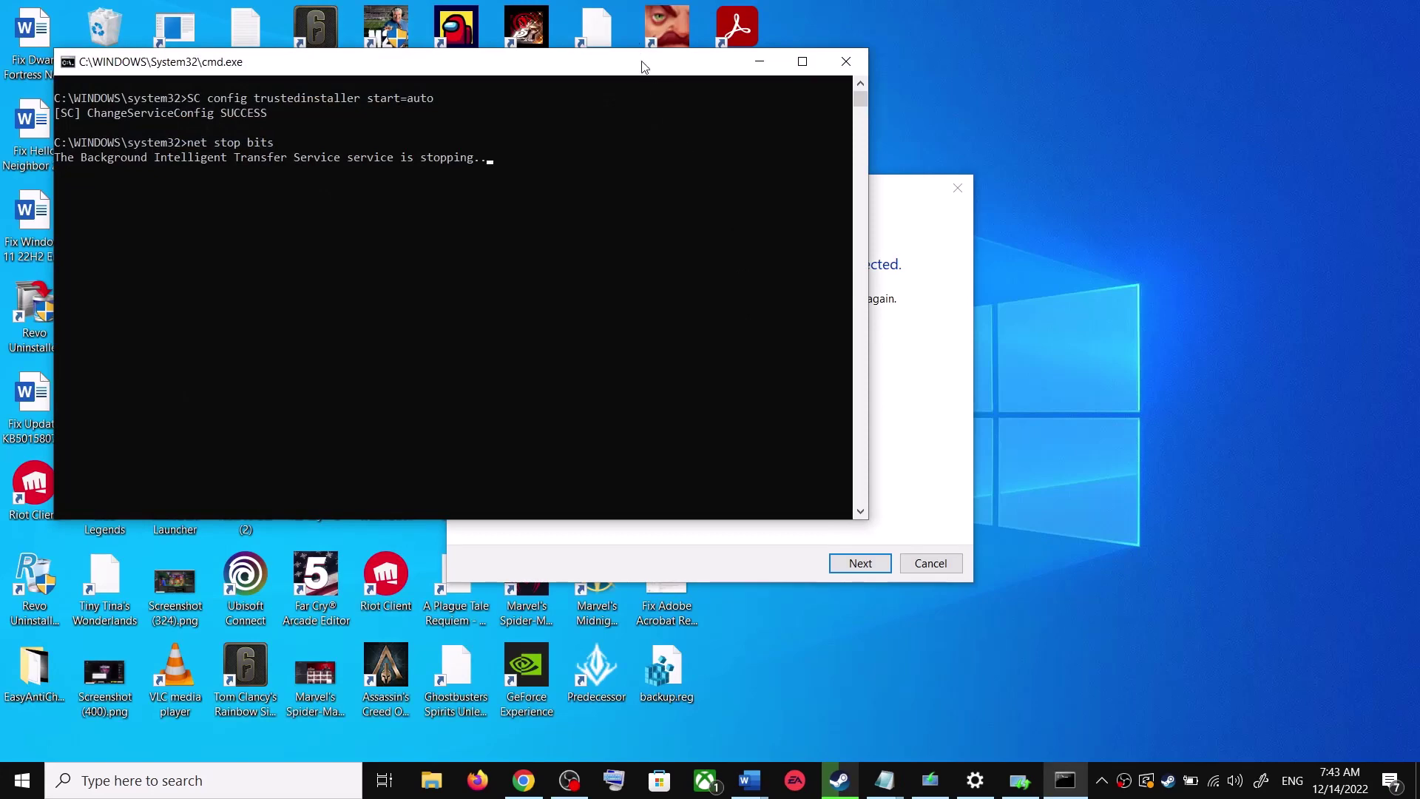
pyautogui.moveTo(643, 67); pyautogui.dragTo(806, 199)
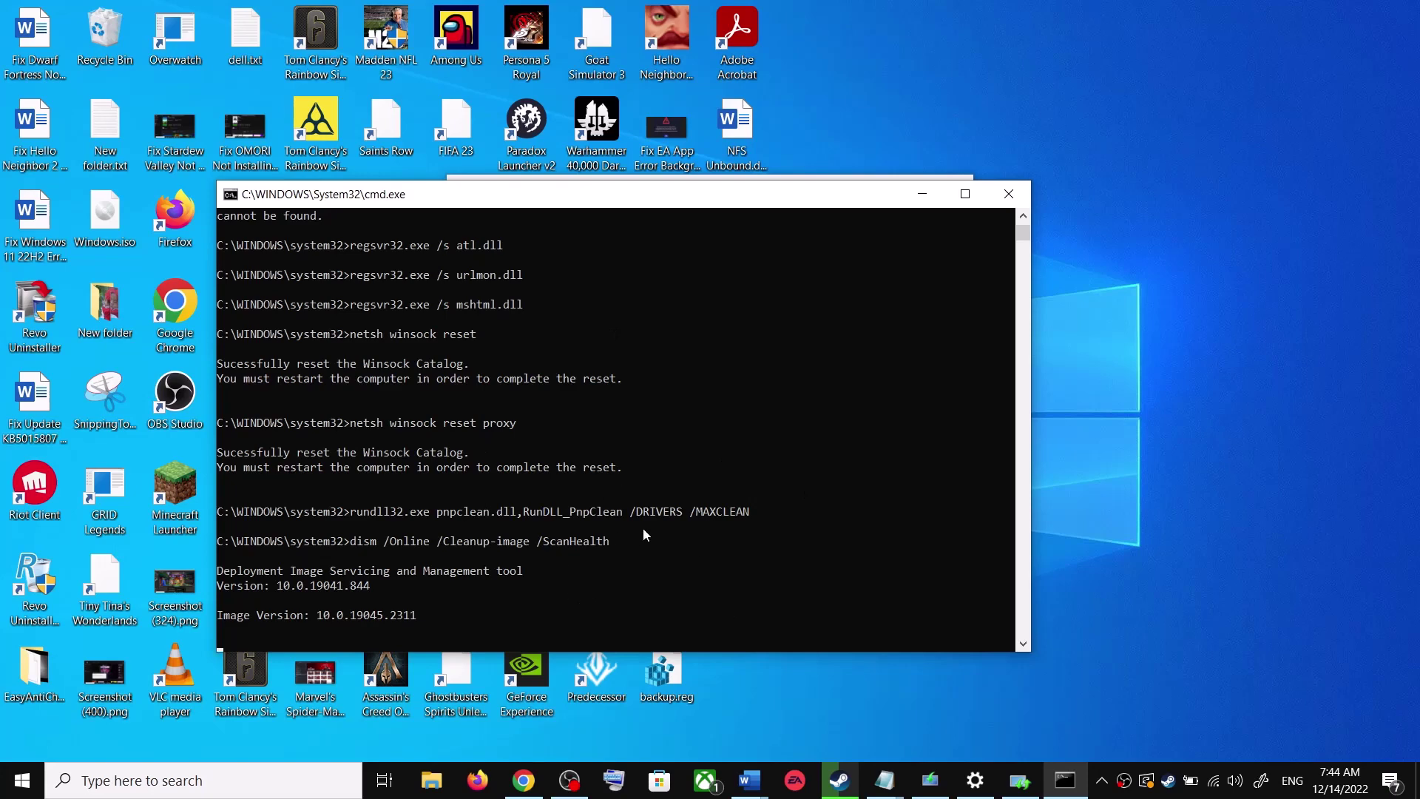
# - View the PC's power options, including Restart, and dismiss them without choosing one
pyautogui.click(22, 780)
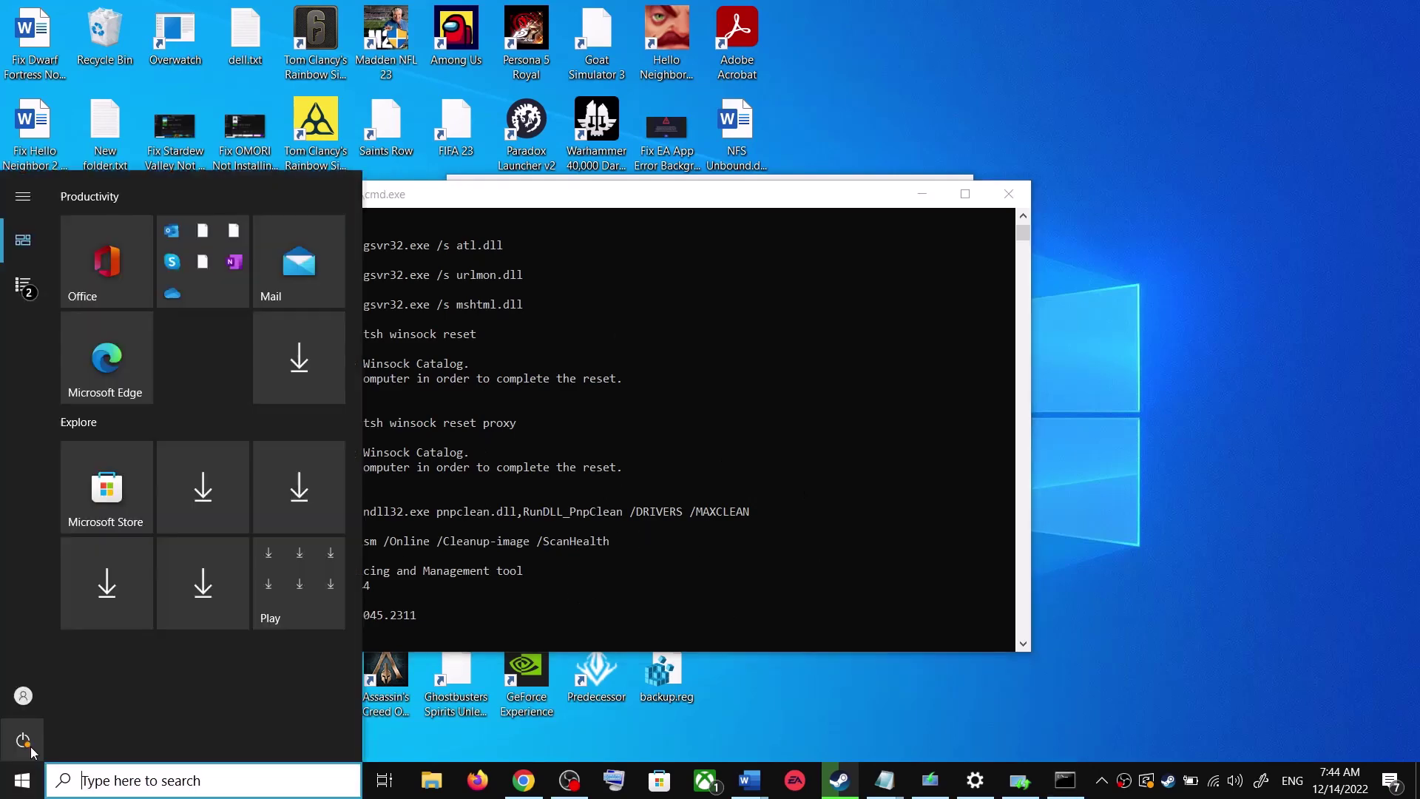
pyautogui.click(33, 749)
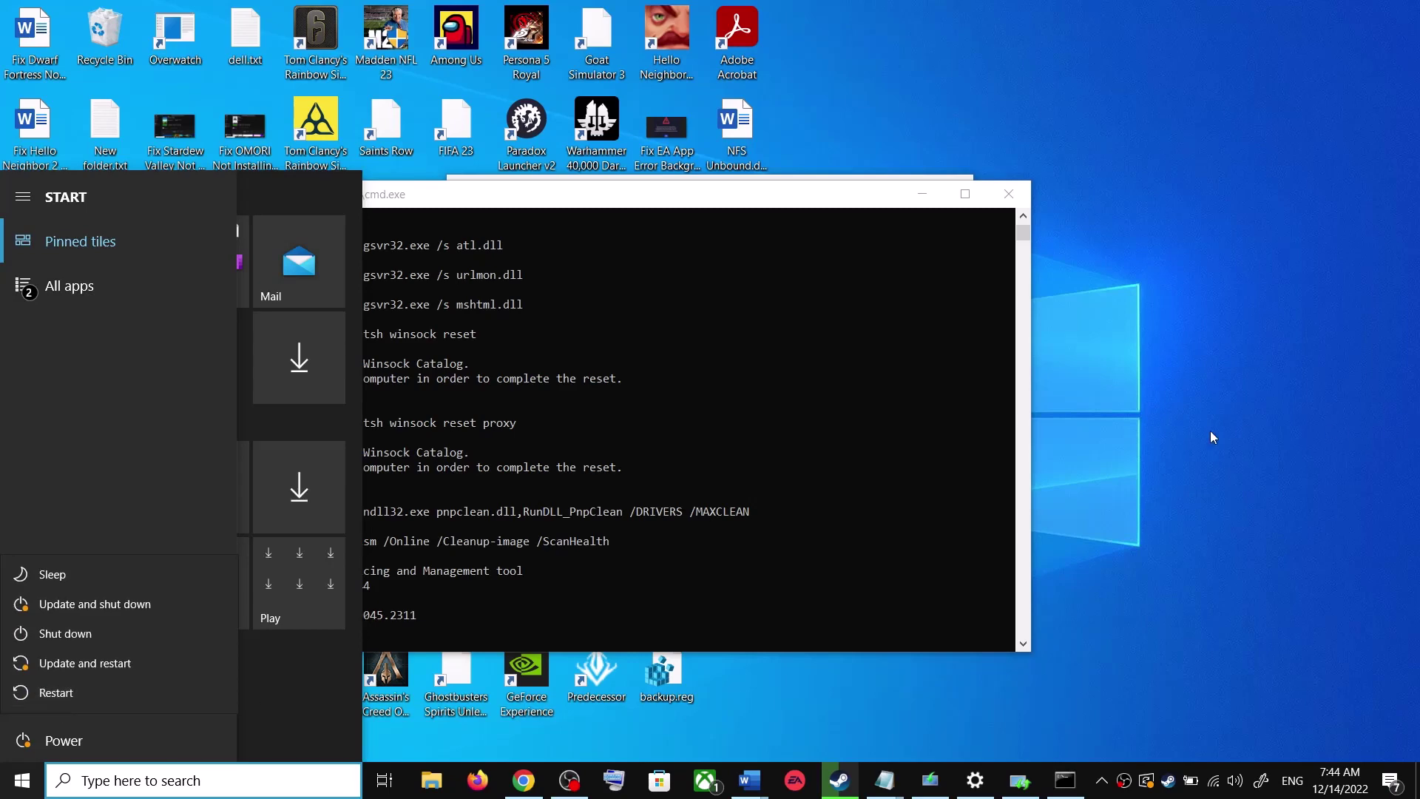
pyautogui.click(1176, 505)
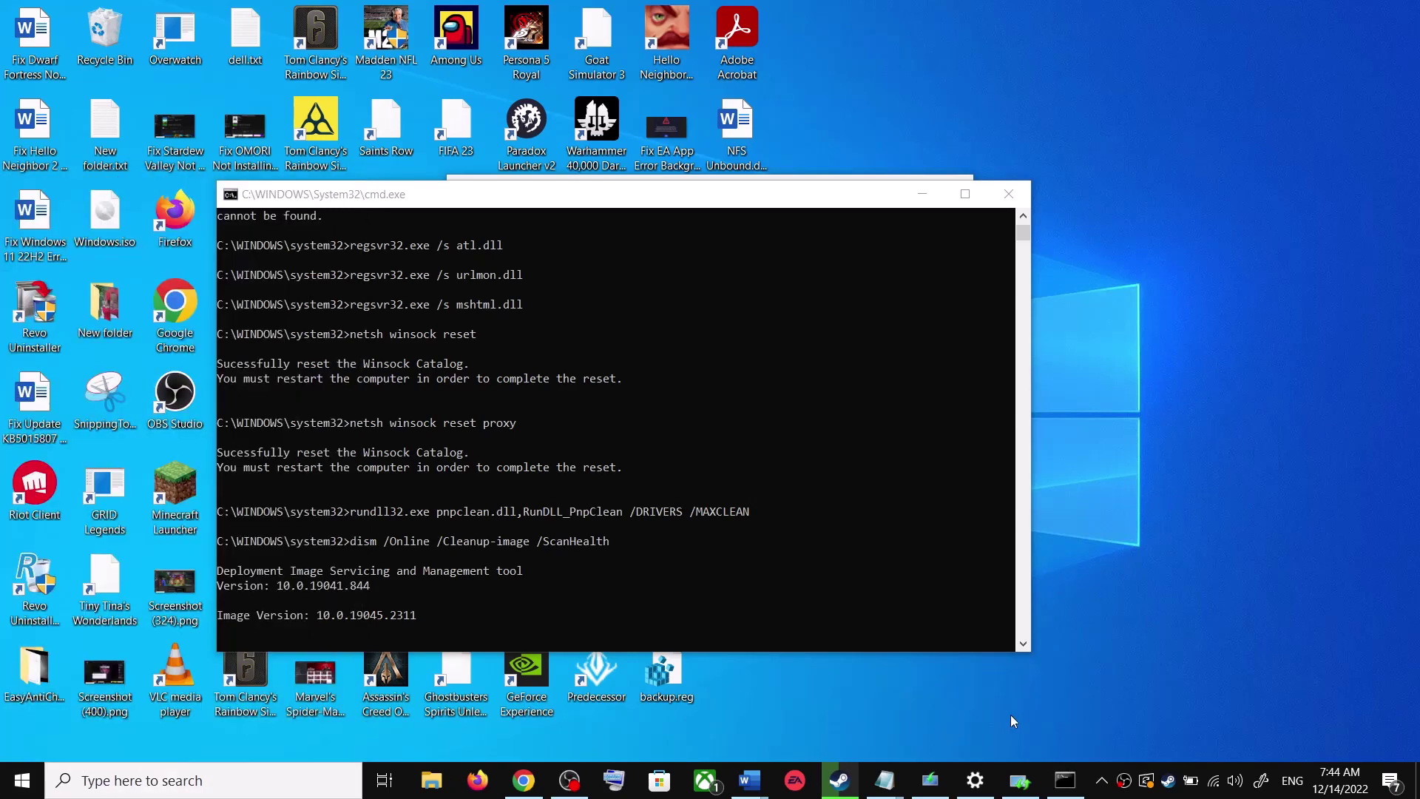
# - Close the Settings window and switch to the Word guide, highlighting "Use Media Creation Tool" in the Step 4 heading
pyautogui.rightClick(973, 785)
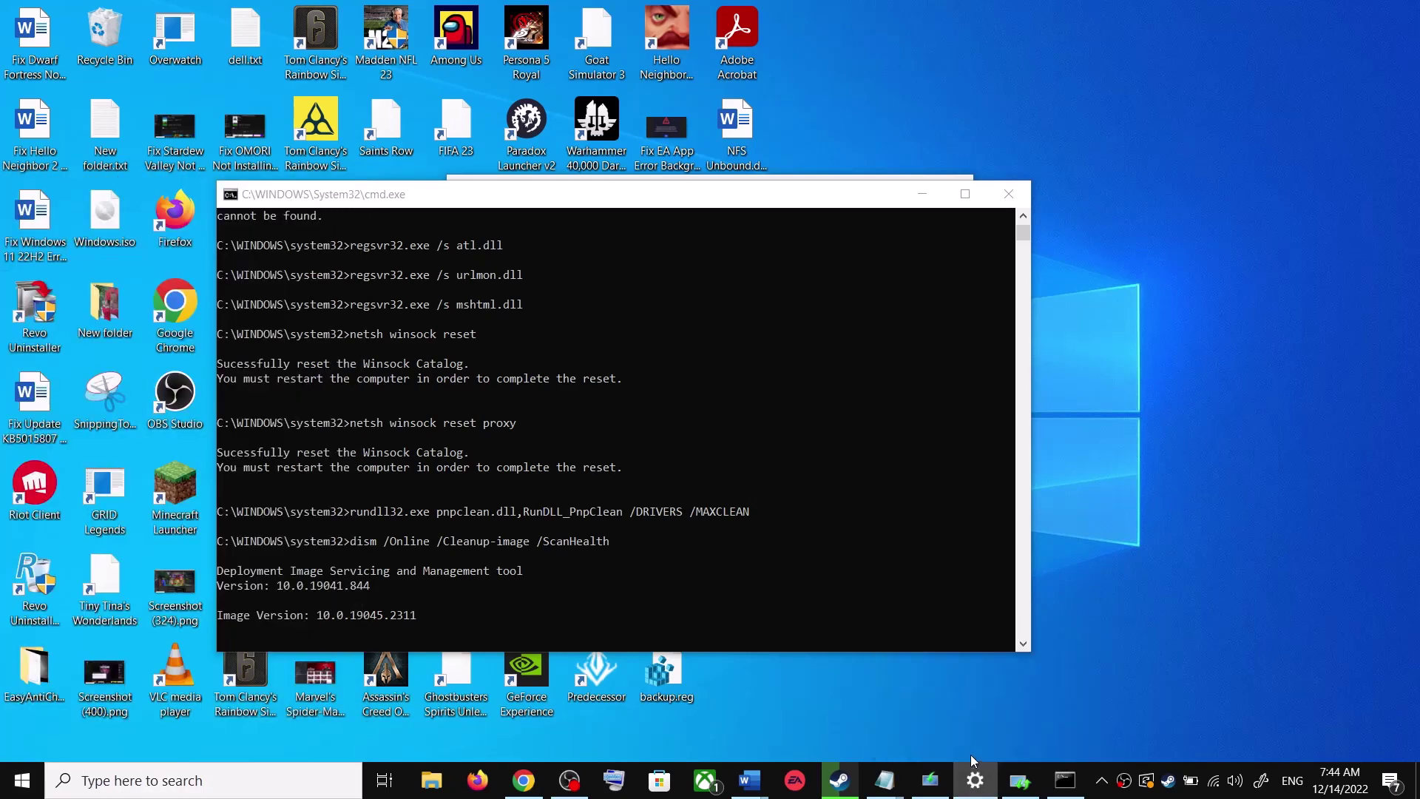
pyautogui.click(974, 740)
pyautogui.moveTo(753, 781)
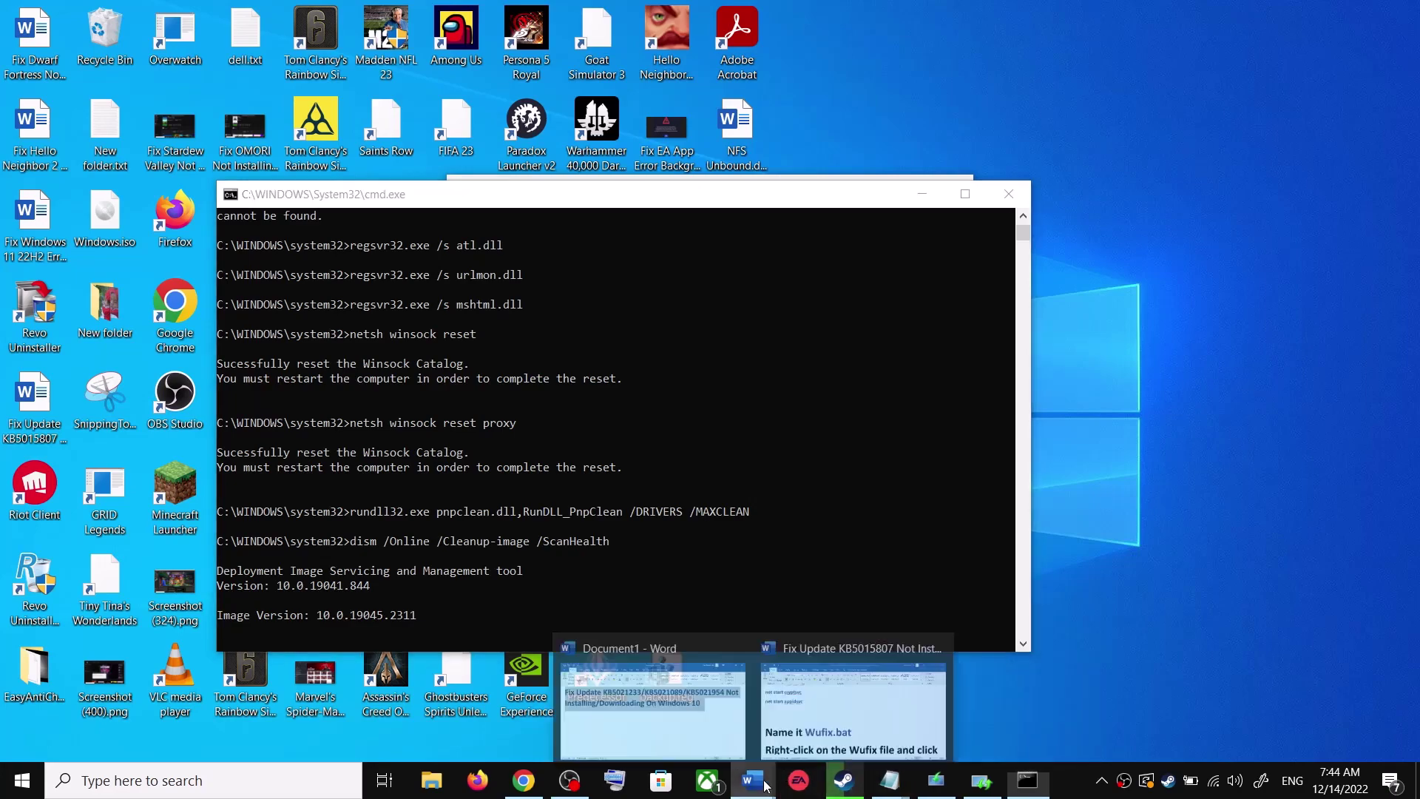
pyautogui.click(896, 710)
pyautogui.scroll(-5, 708, 482)
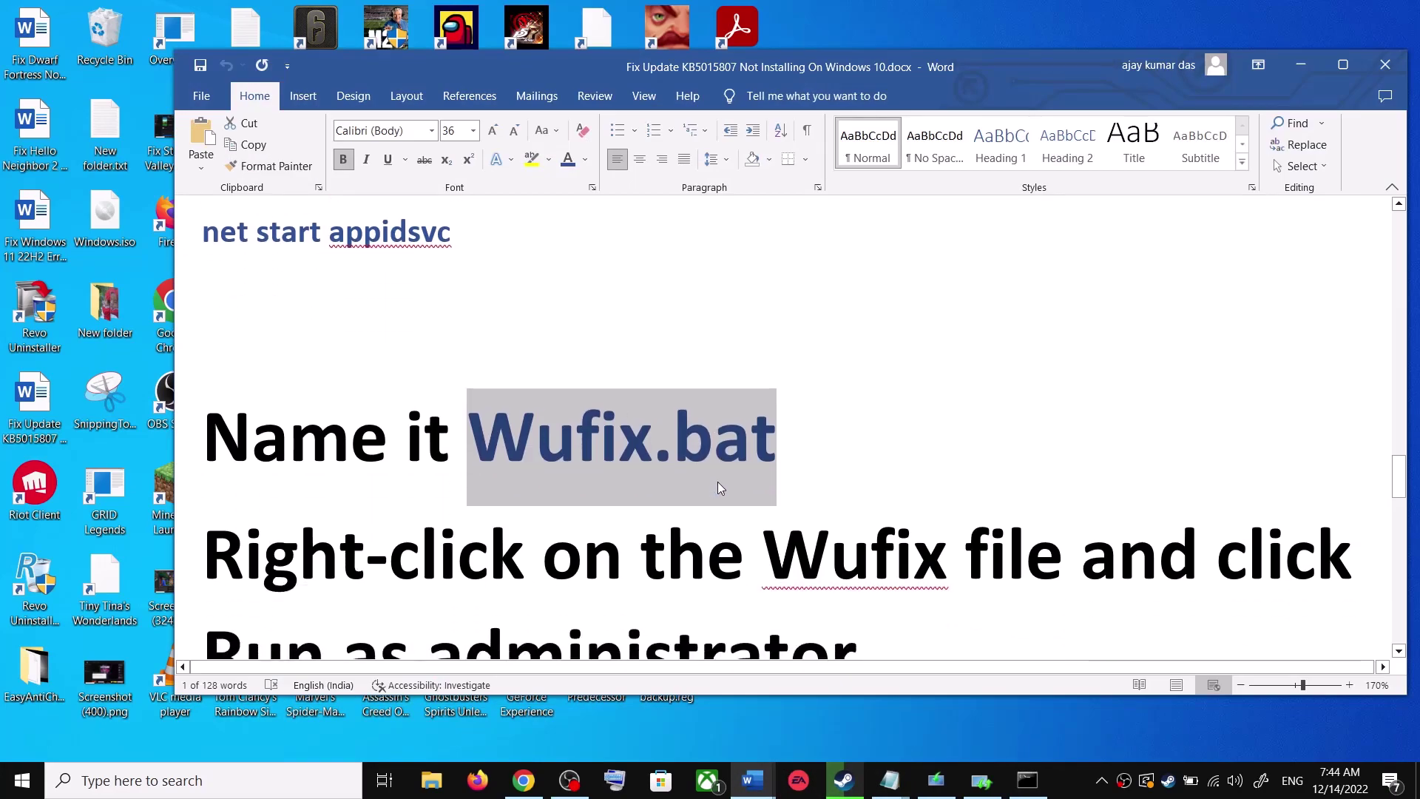
pyautogui.scroll(-2, 719, 482)
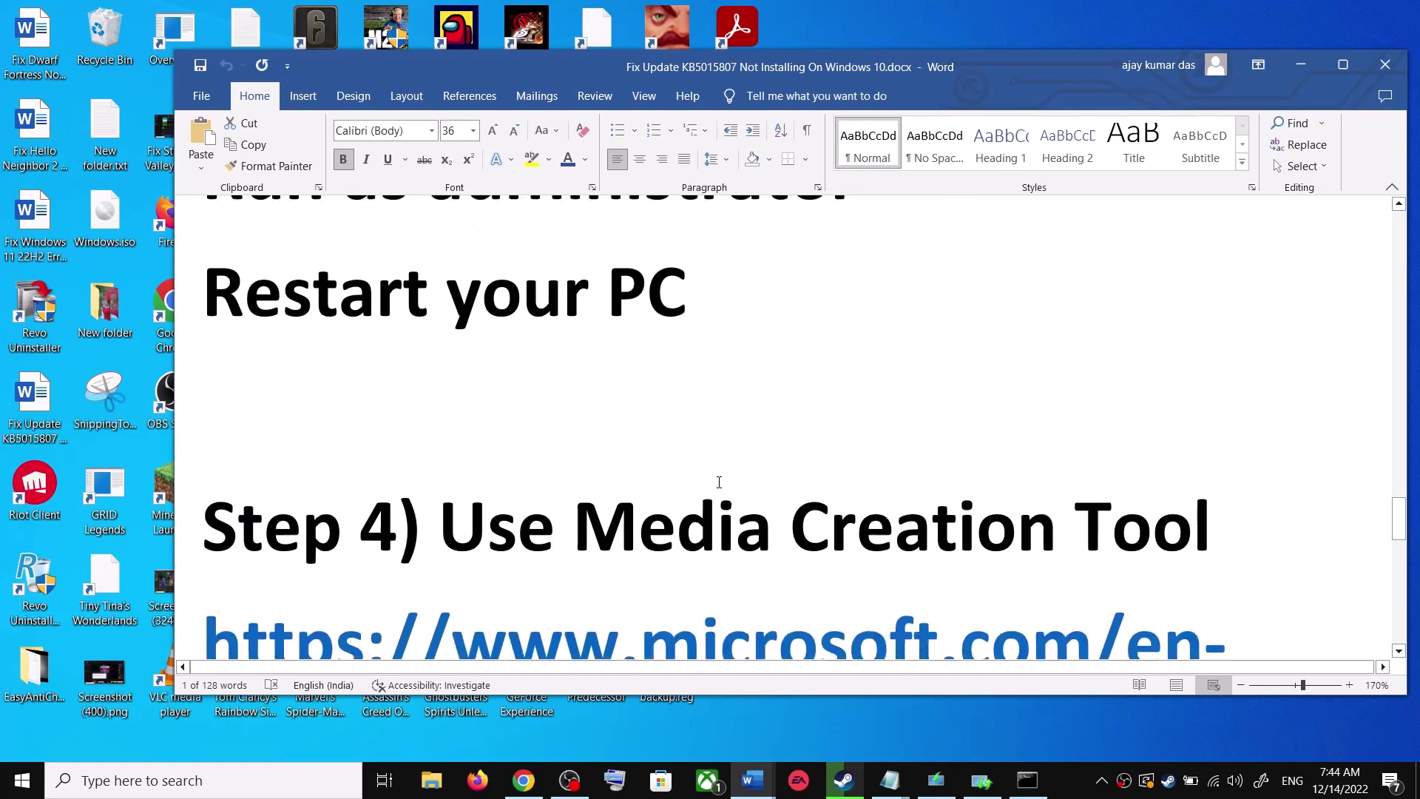
pyautogui.moveTo(440, 484); pyautogui.dragTo(1169, 490)
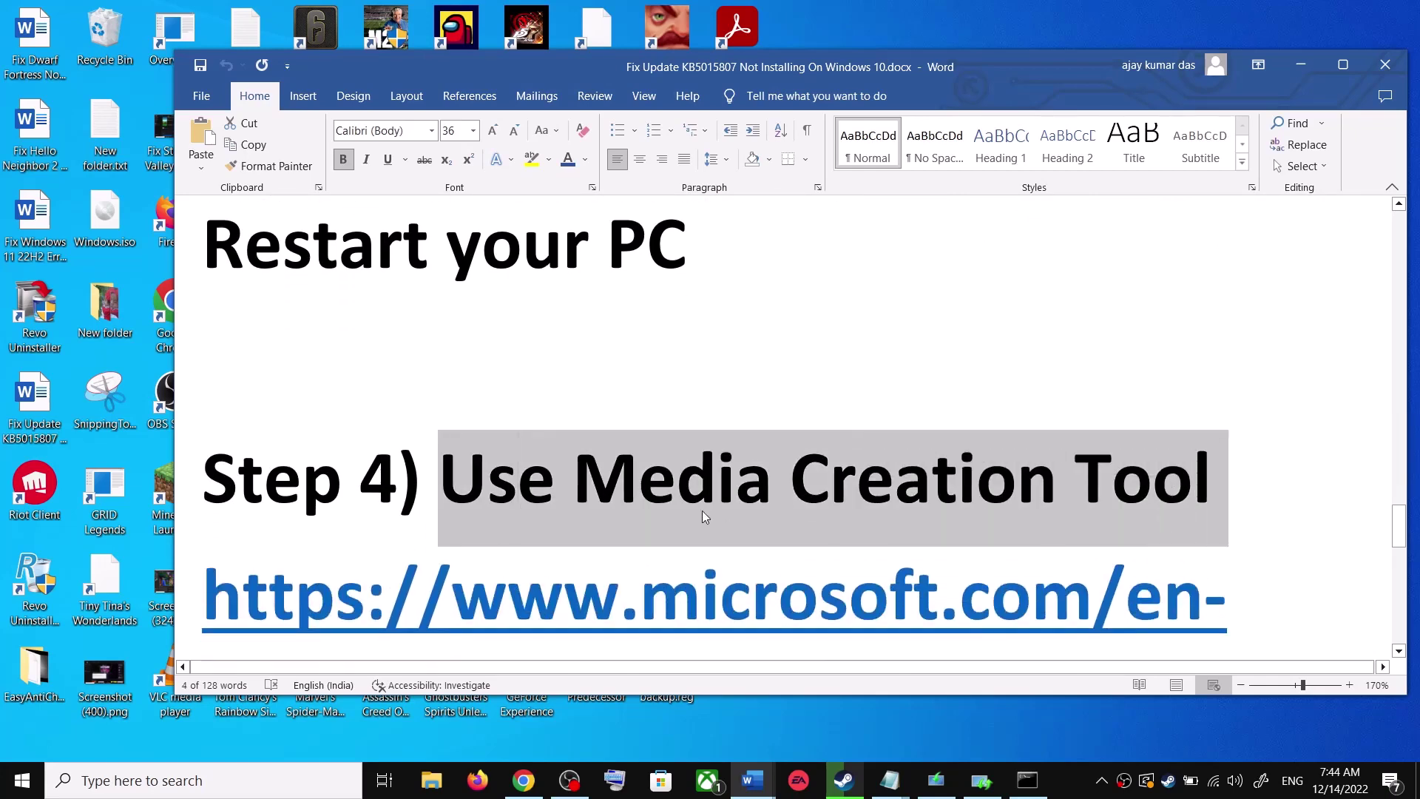
pyautogui.scroll(-3, 704, 517)
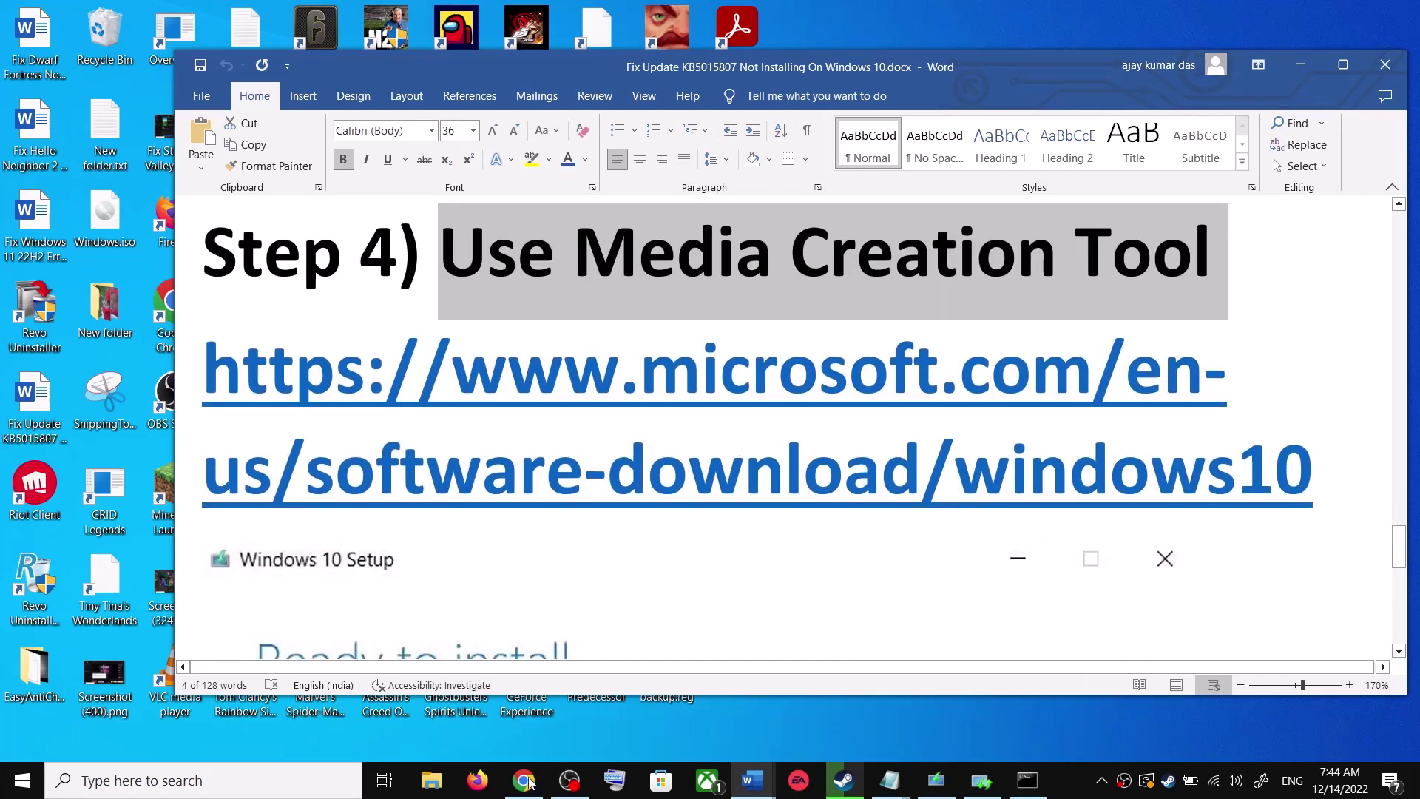
# - Switch to Chrome and highlight the media creation tool text under "Create Windows 10 installation media" on the Microsoft download page
pyautogui.click(525, 780)
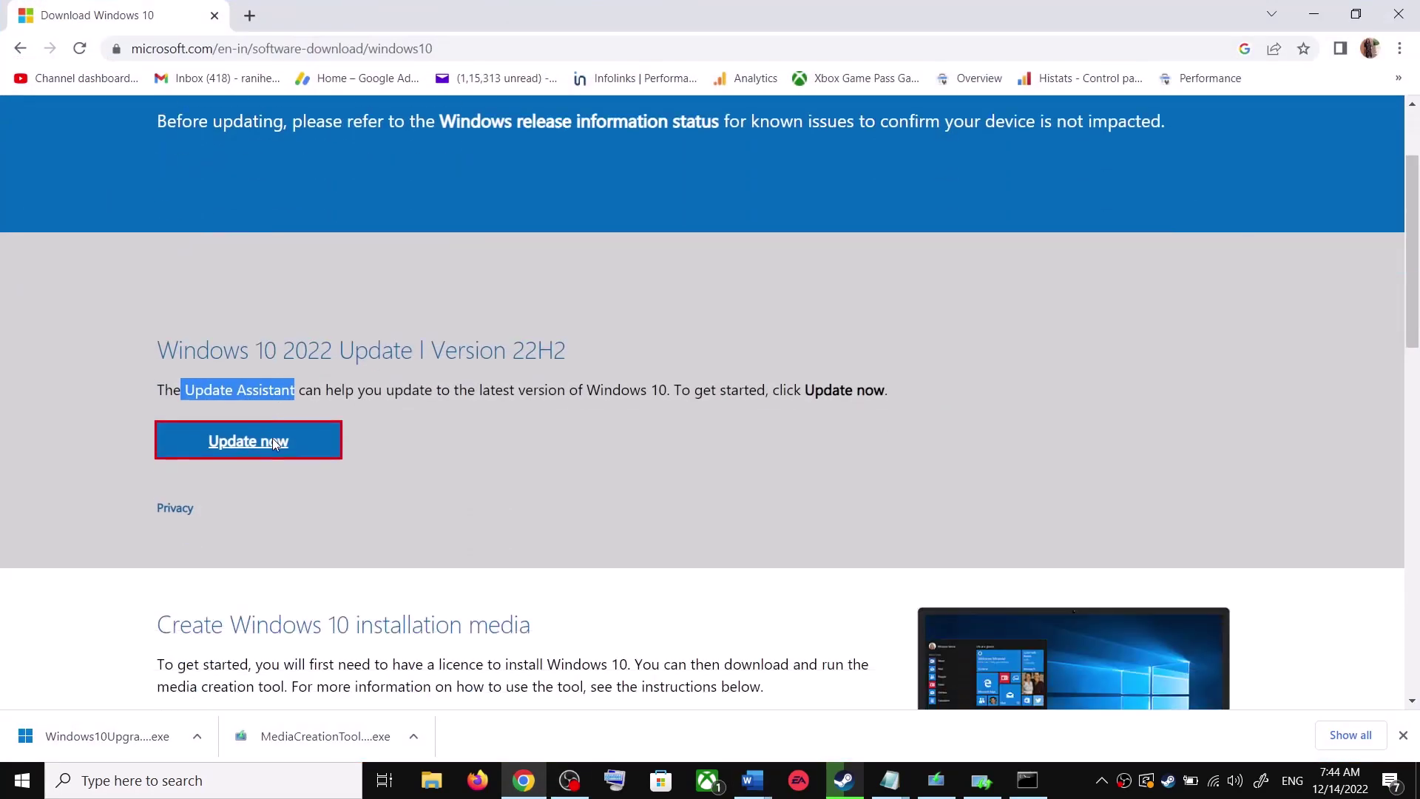
pyautogui.scroll(-3, 273, 439)
pyautogui.moveTo(171, 462); pyautogui.dragTo(294, 461)
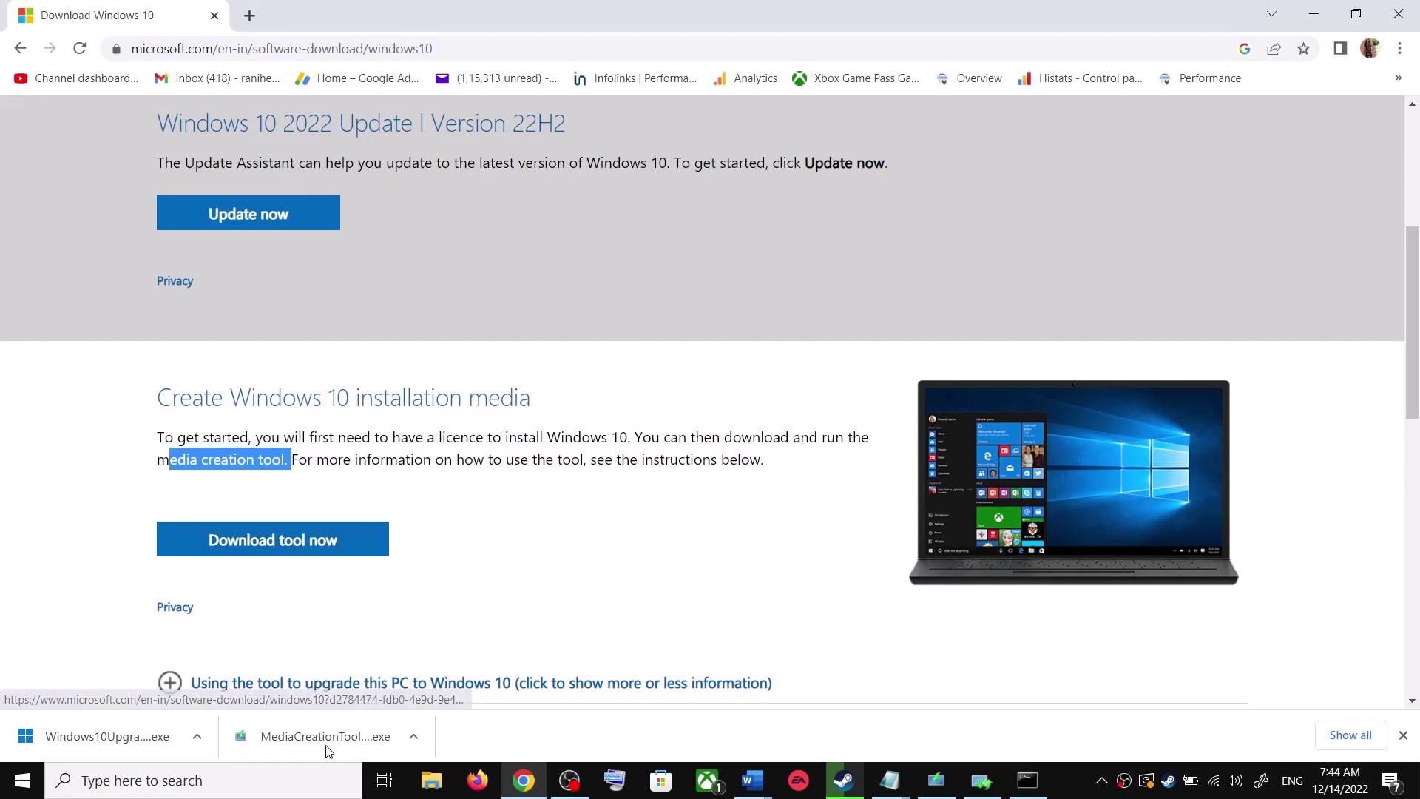
# - Switch to Windows 10 Setup and start the Windows 10 download with the "Upgrade this PC now" option
pyautogui.click(936, 781)
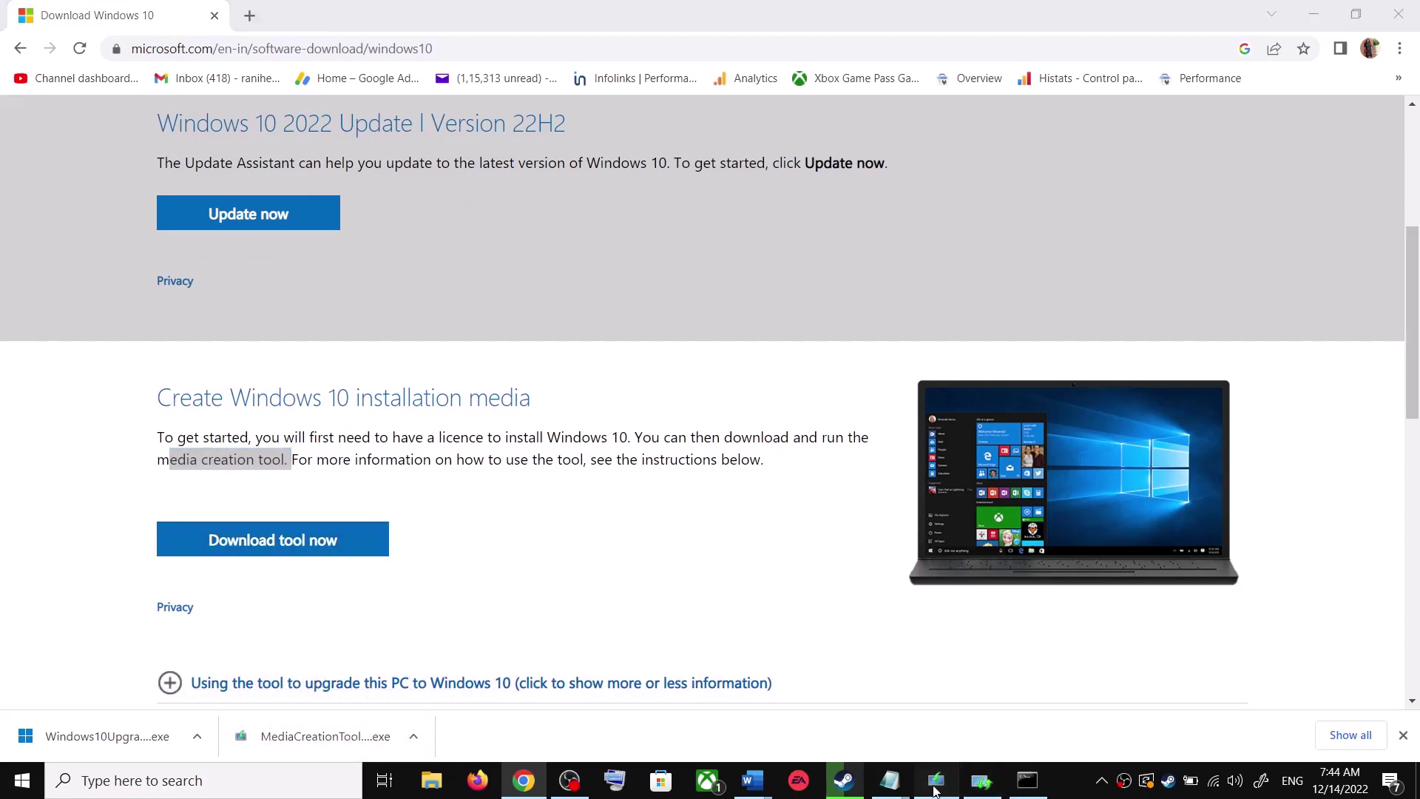
pyautogui.click(962, 608)
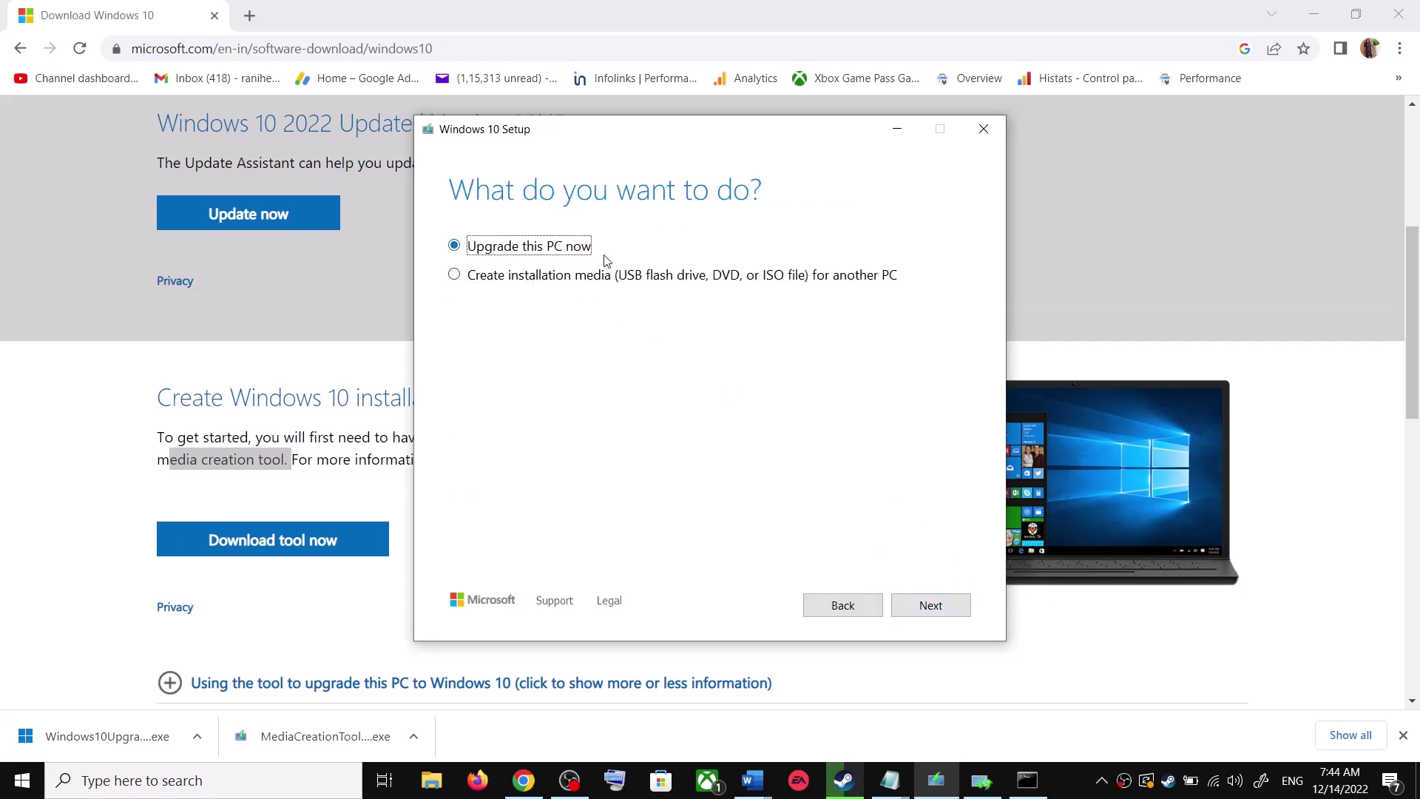
pyautogui.click(944, 609)
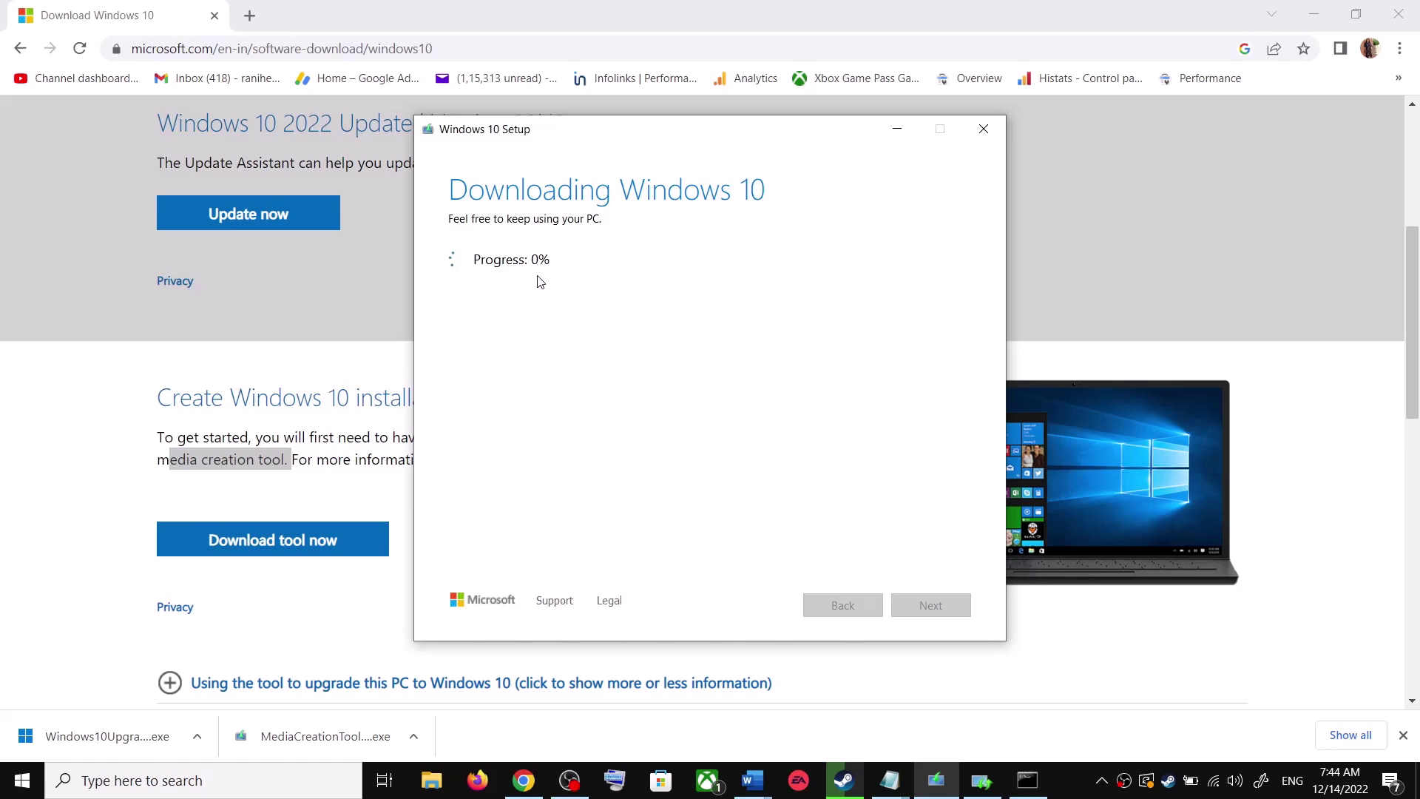
# - Switch to the Word guide, maximize it, and review the Step 4 "Ready to install" picture, including what to keep and Install
pyautogui.moveTo(753, 780)
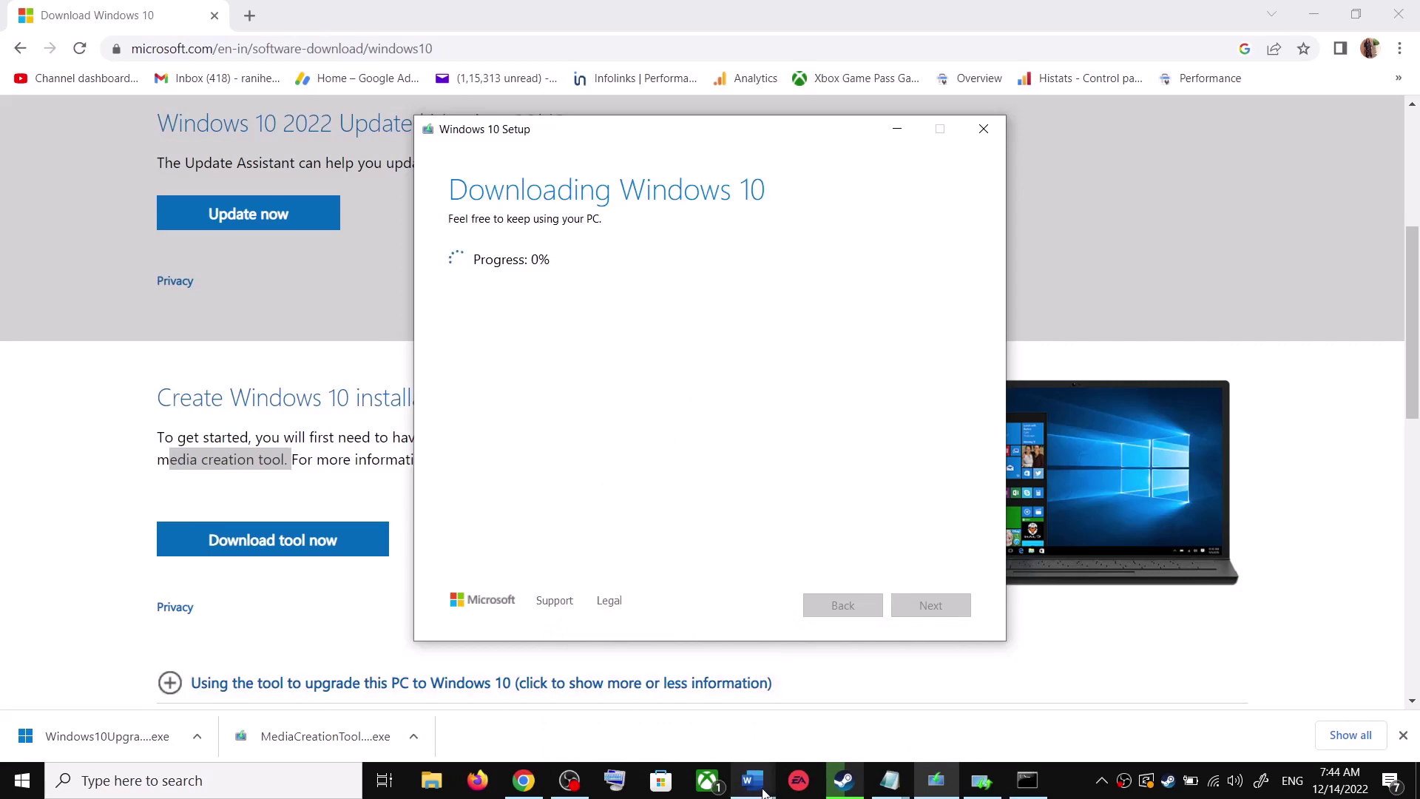
pyautogui.click(858, 696)
pyautogui.scroll(-3, 974, 460)
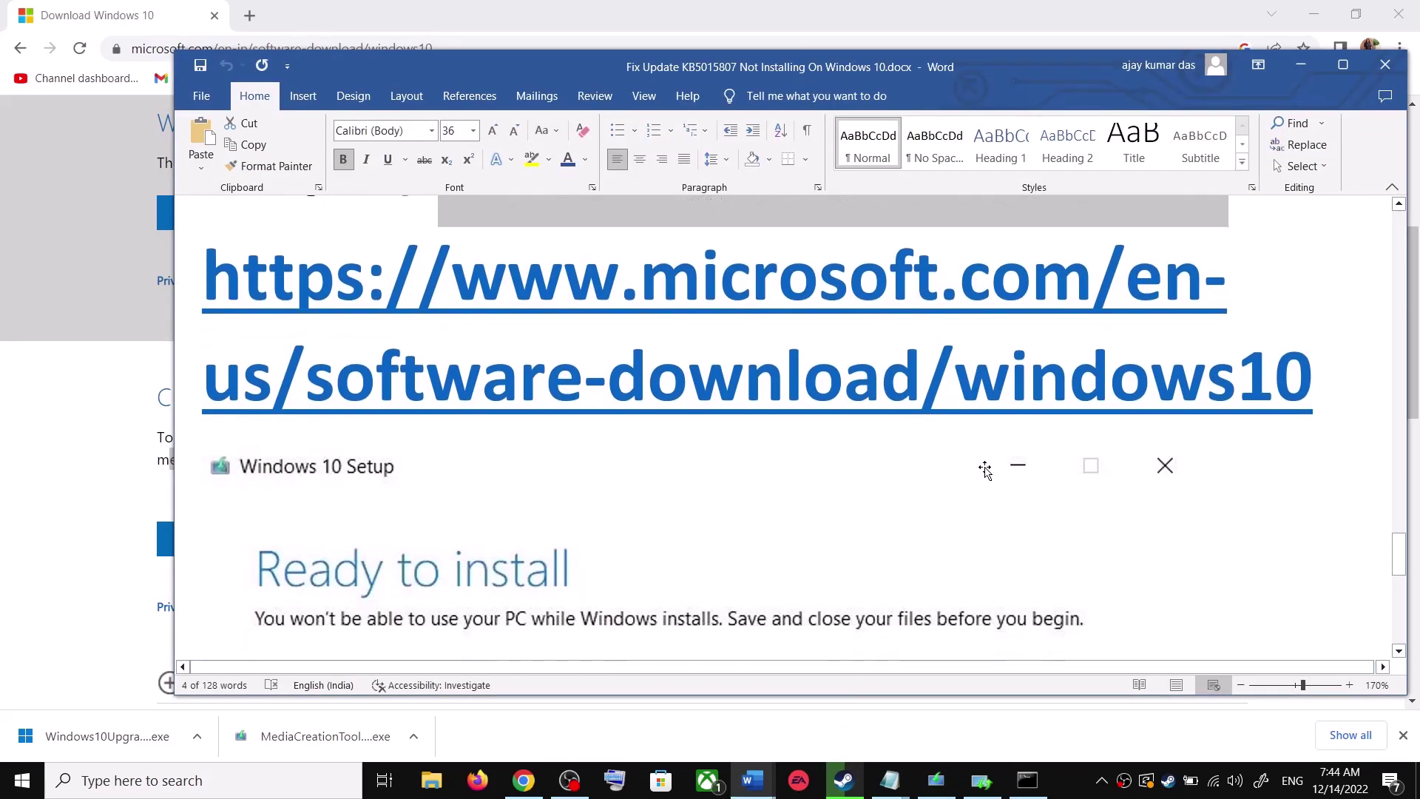
pyautogui.click(1342, 65)
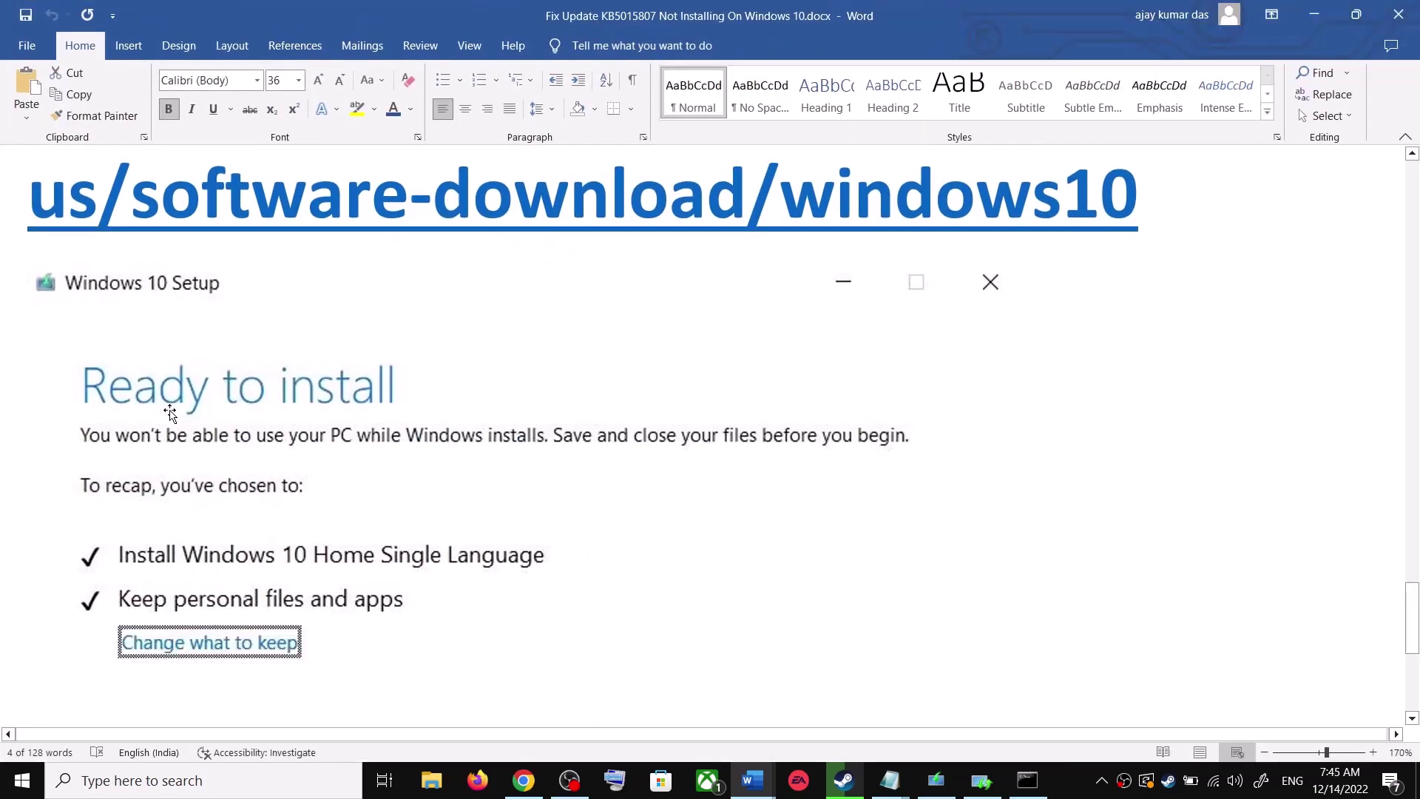
pyautogui.scroll(-3, 316, 421)
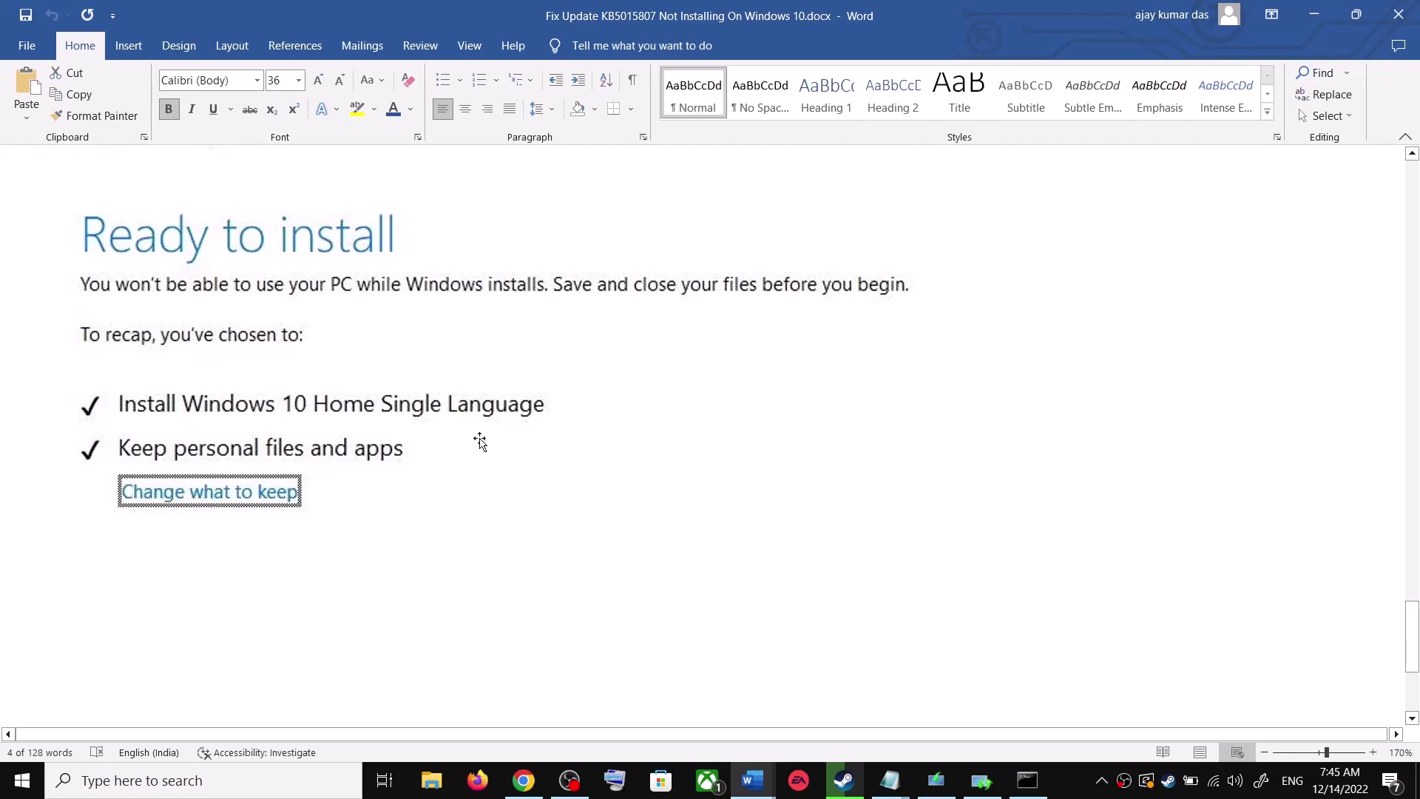
pyautogui.scroll(-3, 497, 447)
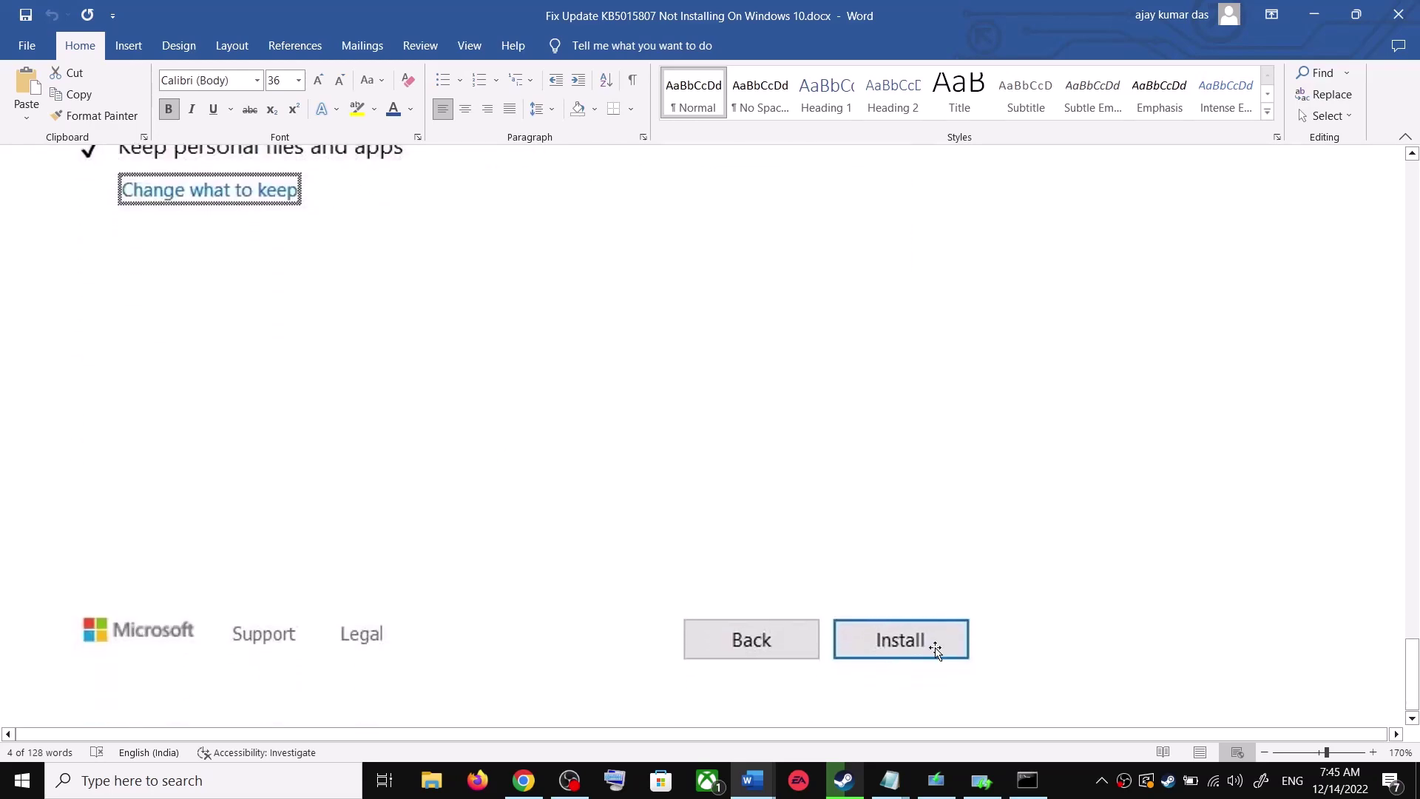
pyautogui.scroll(5, 724, 511)
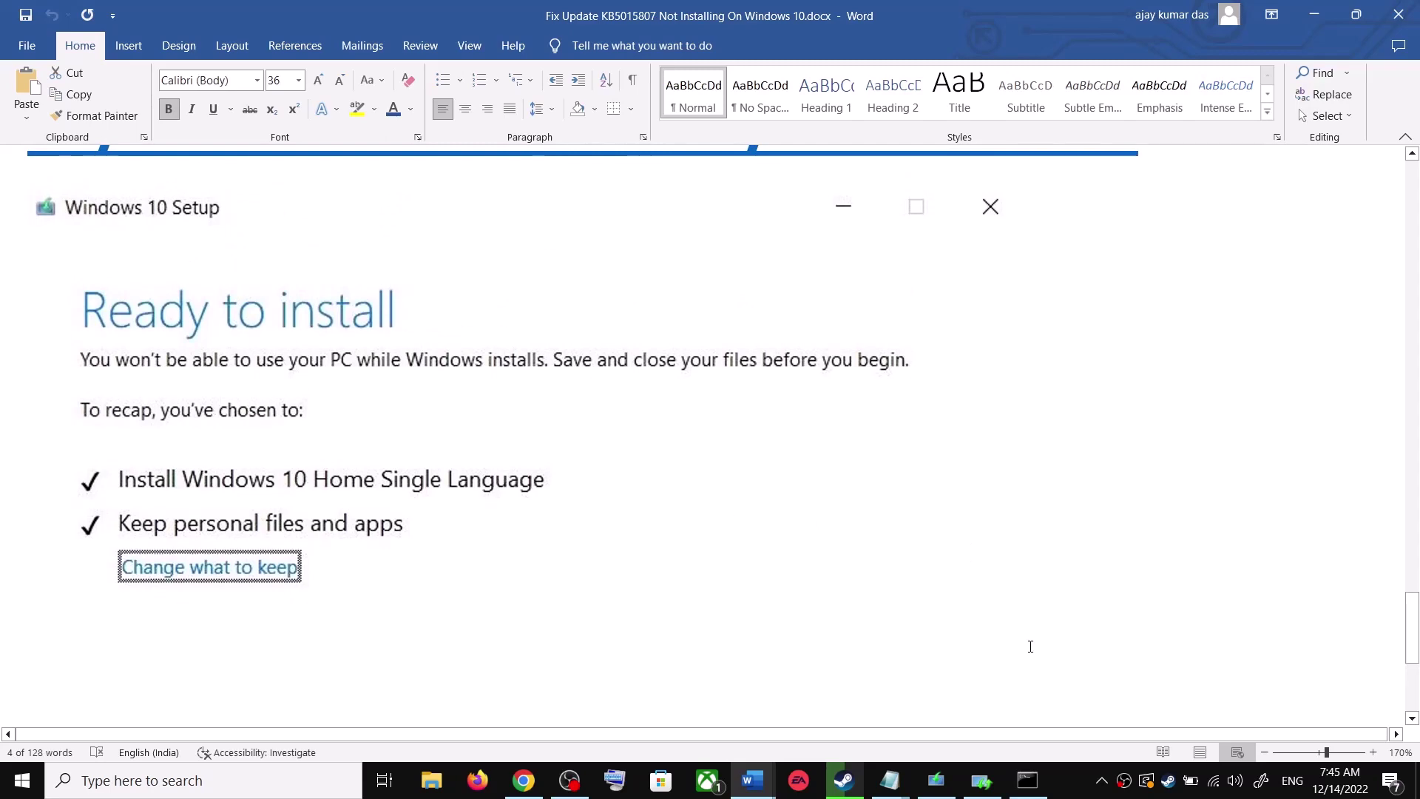
pyautogui.click(1082, 782)
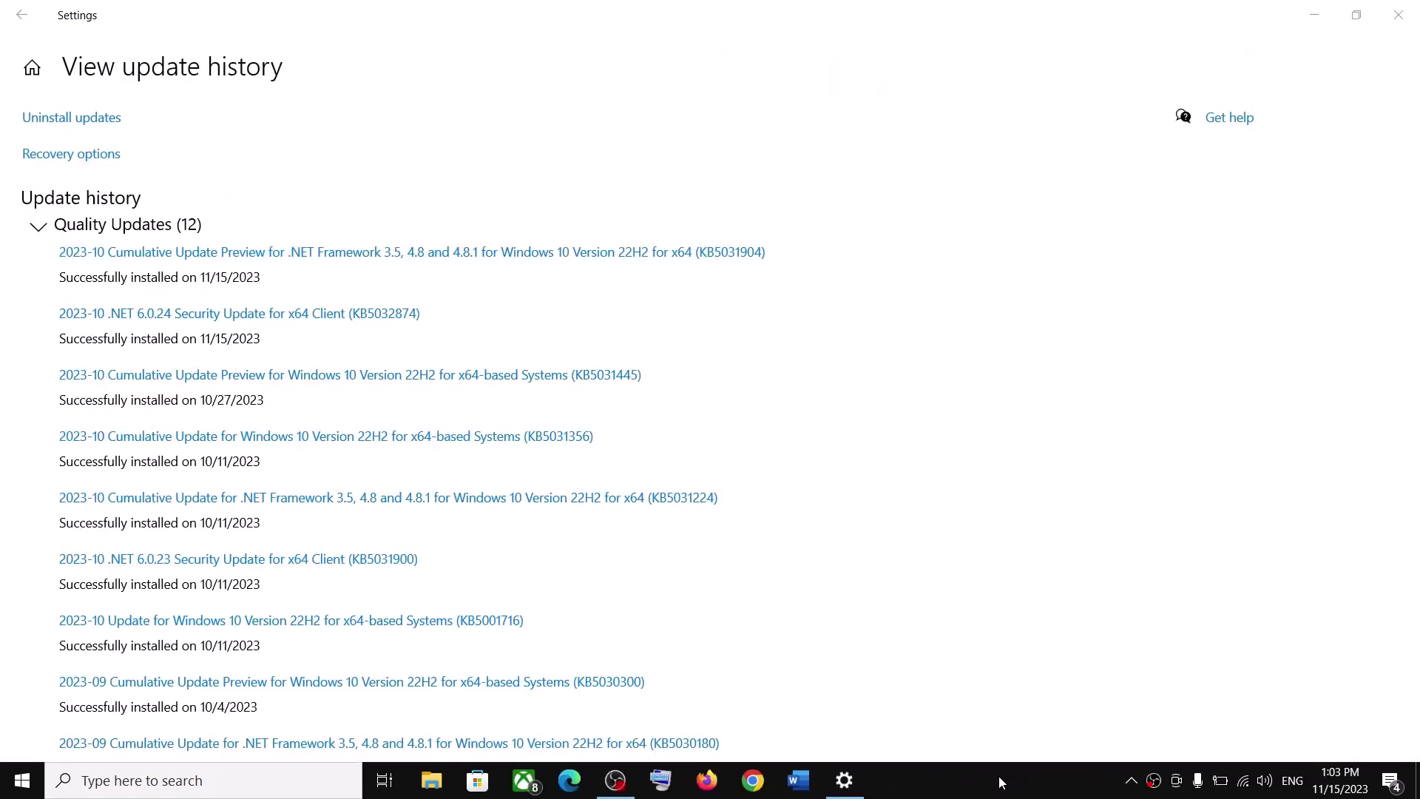